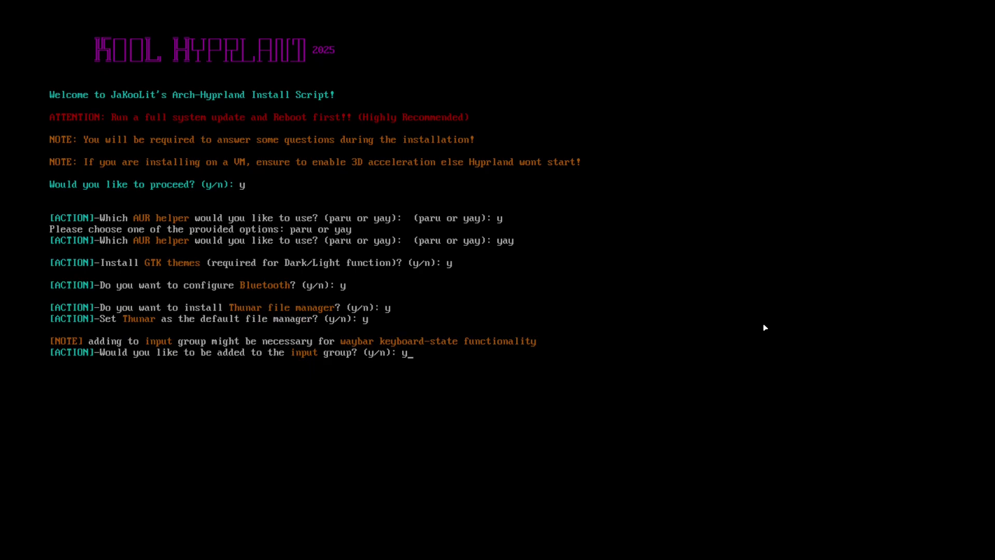
Answer yes to the input group, AGS, SDDM, SDDM theme and XDG desktop portal prompts
key(Return)
text(y)
key(Return)
text(y)
key(Return)
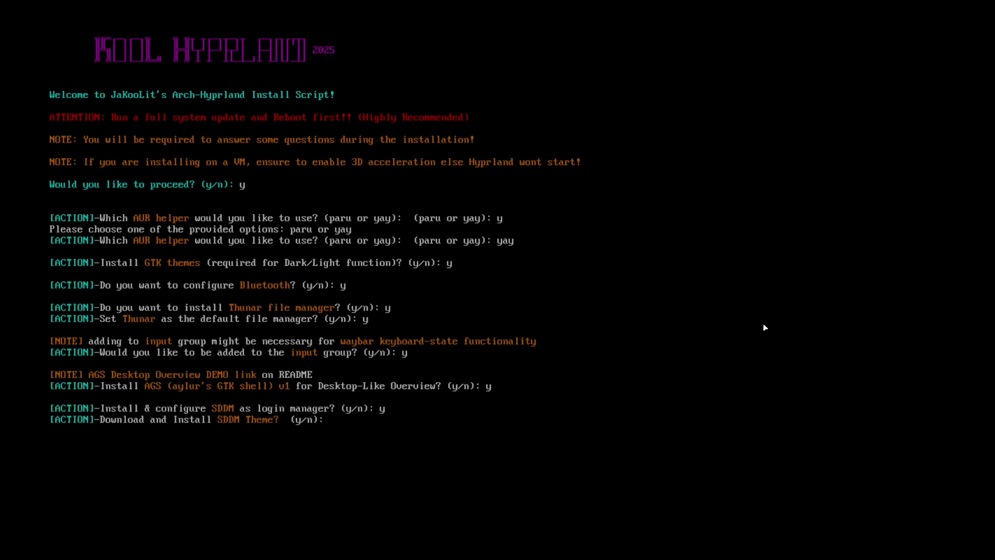
text(y)
key(Return)
text(y)
key(Return)
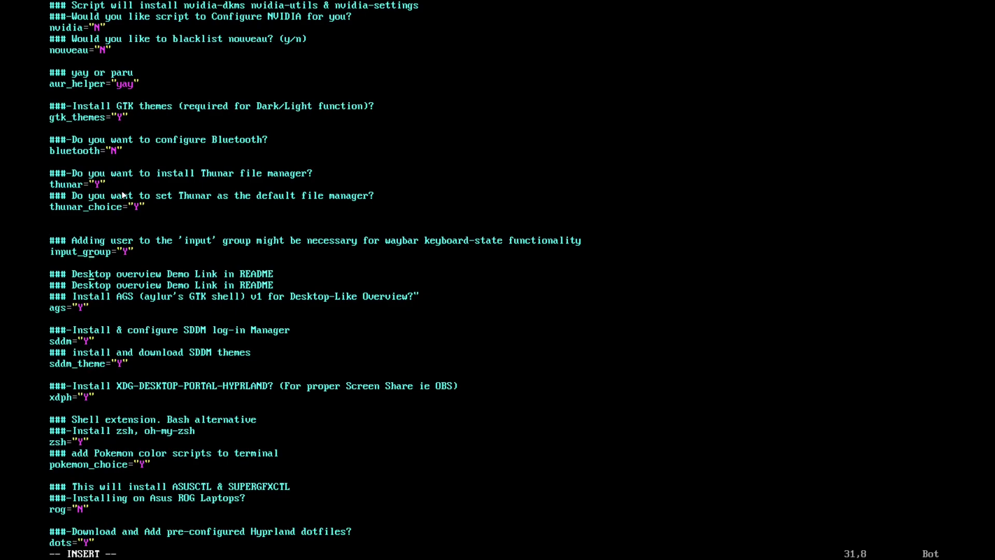
Delete the N from bluetooth="N" in the preset file
key(Up)
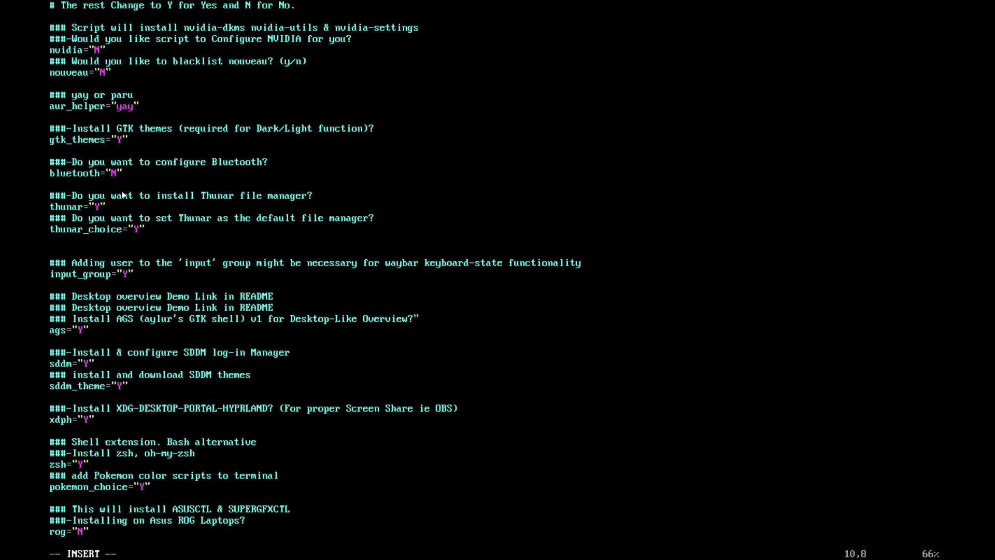
key(Down)
key(Down)
key(Down)
key(Down)
key(Down)
key(Down)
key(Down)
key(Down)
key(Down)
key(Down)
key(Right)
key(Right)
key(Right)
key(Right)
key(Delete)
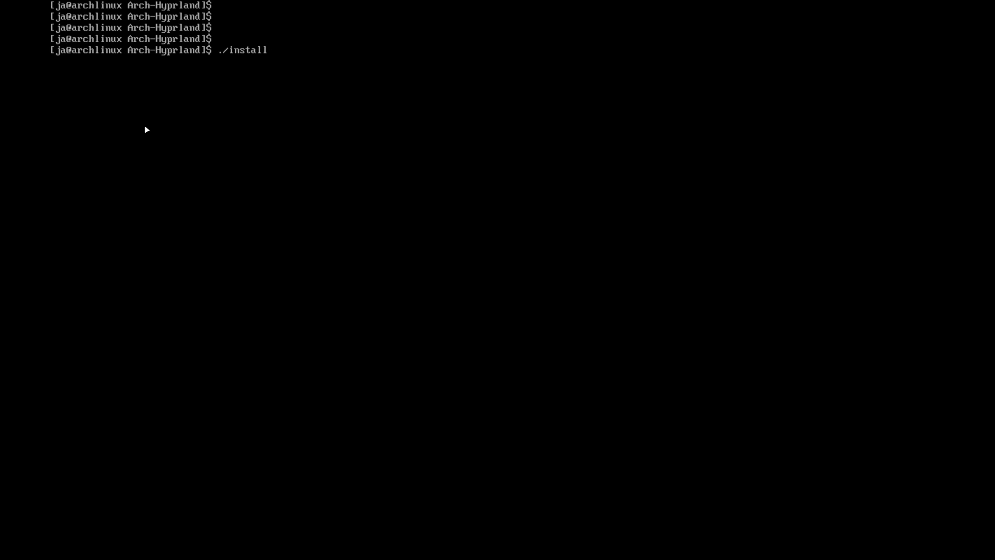
Type the ./install.sh --preset command at the prompt
text(.sh --prees)
key(BackSpace)
key(BackSpace)
text(set)
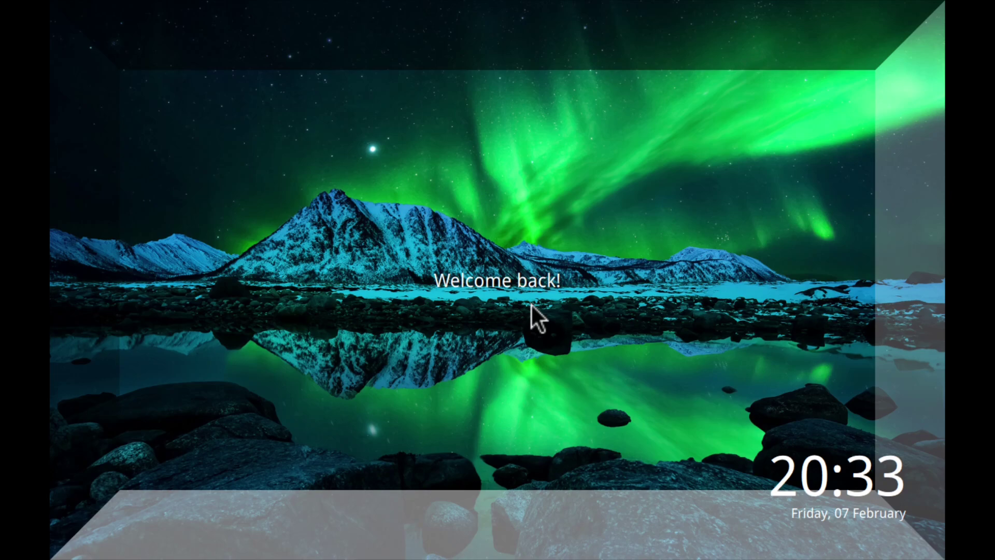
Log in with the Hyprland (uwsm-managed) session selected on the SDDM screen
click(530, 304)
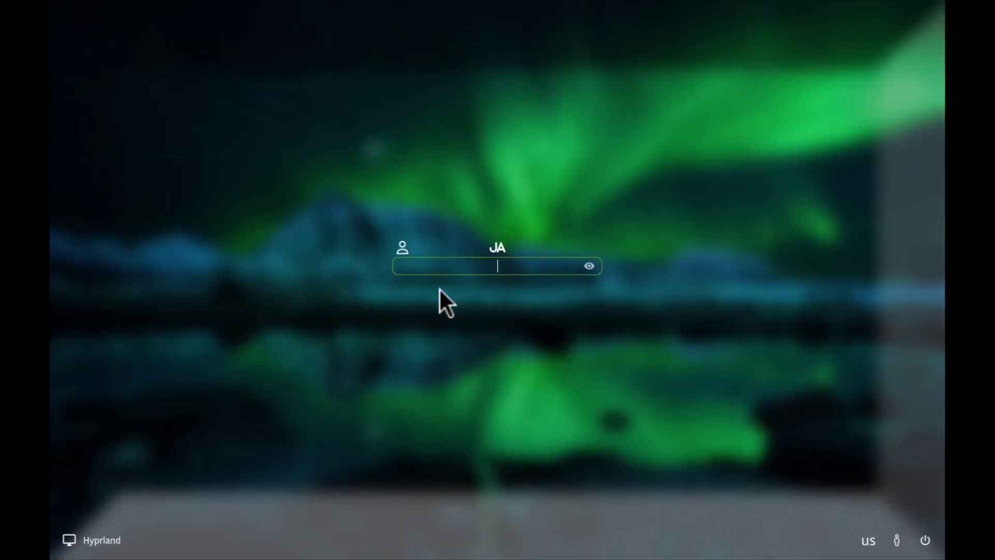
click(72, 539)
click(122, 484)
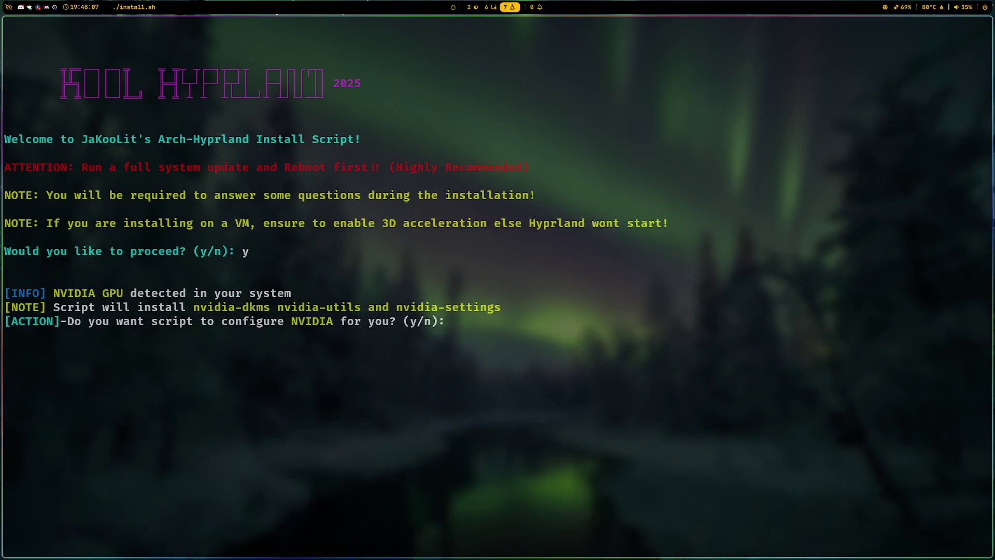
Shrink the terminal text, answer yes to NVIDIA configuration, and choose yay as AUR helper
key(ctrl+shift+minus)
key(ctrl+shift+minus)
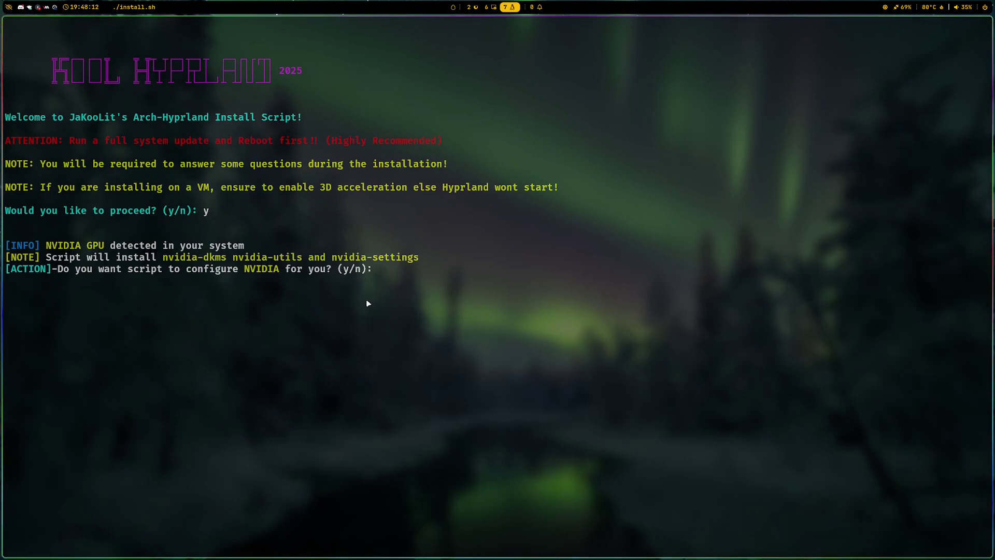
text(y)
key(Return)
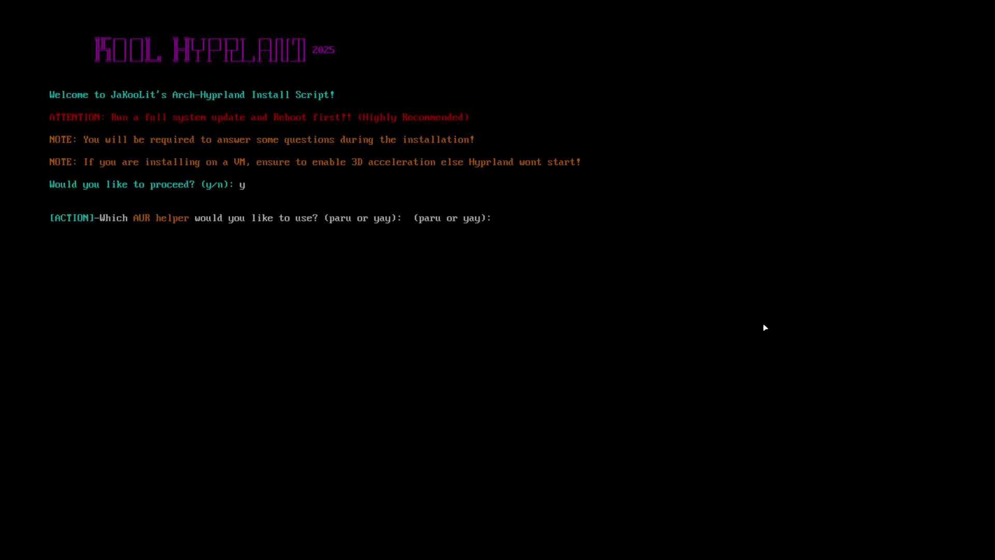
text(yay)
key(BackSpace)
key(BackSpace)
key(Return)
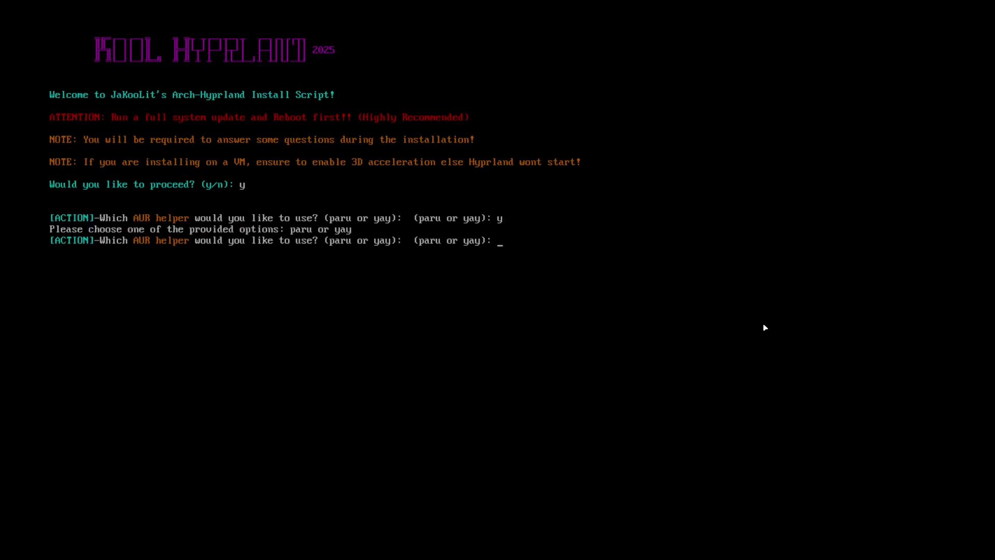
text(yay)
key(Return)
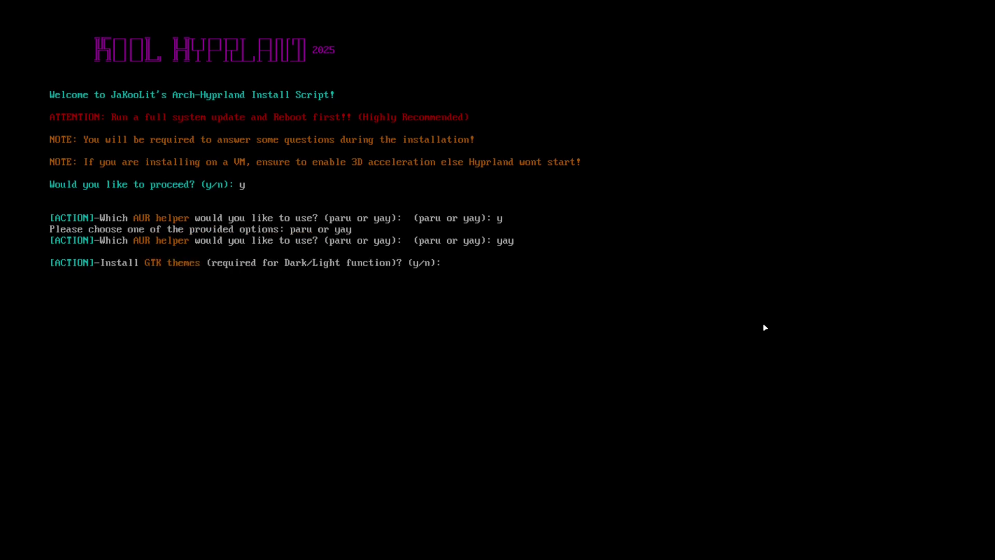
Make the VM display fullscreen and enter the login user name at the tty
text(y)
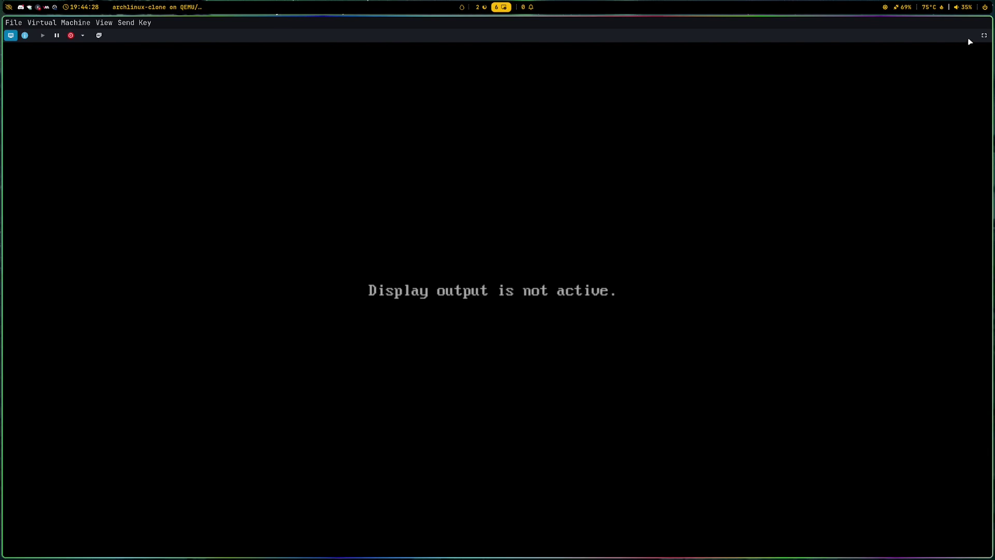
click(984, 36)
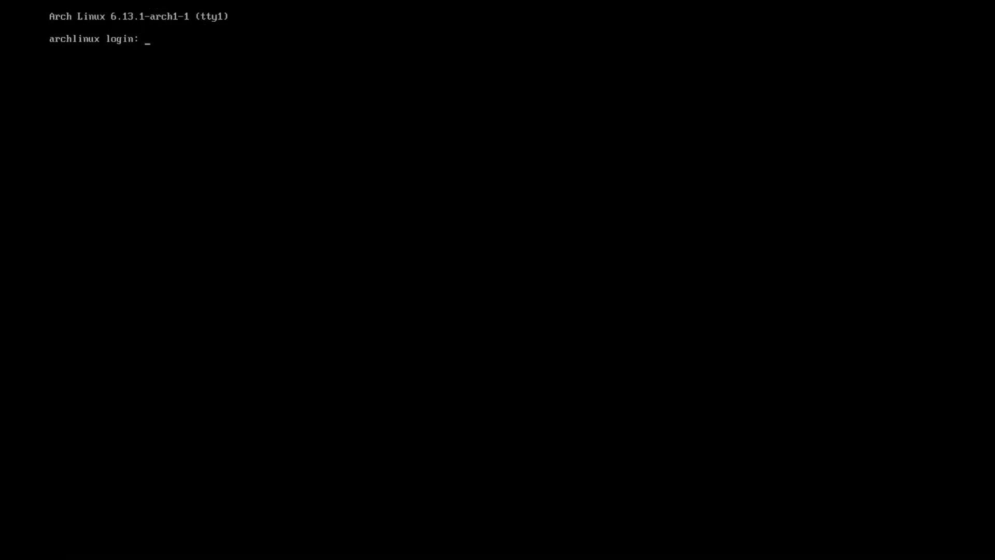
text(ja)
key(Return)
Run sudo pacman -S git, supplying the account password
key(Return)
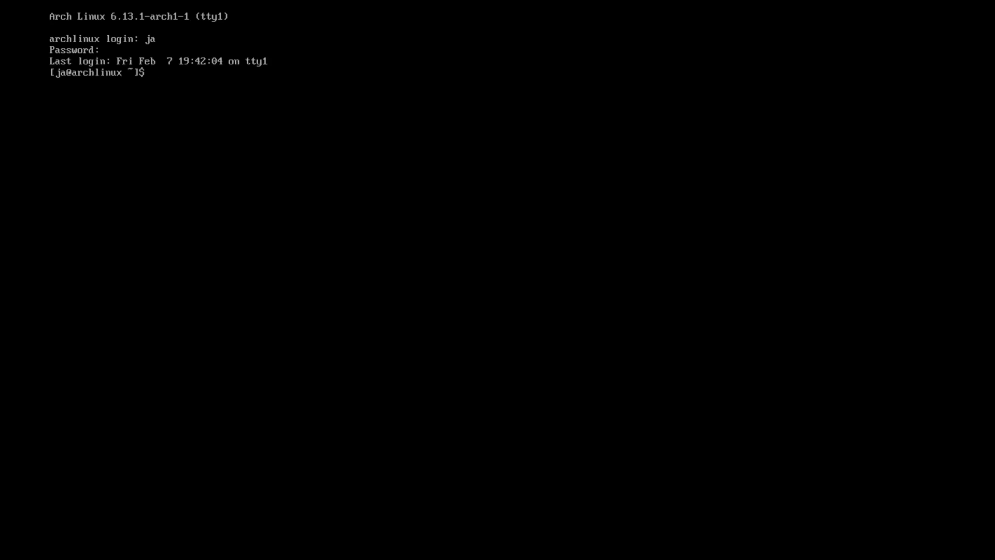
text(sudo pacman -)
key(BackSpace)
key(BackSpace)
text(S git)
key(Return)
key(Return)
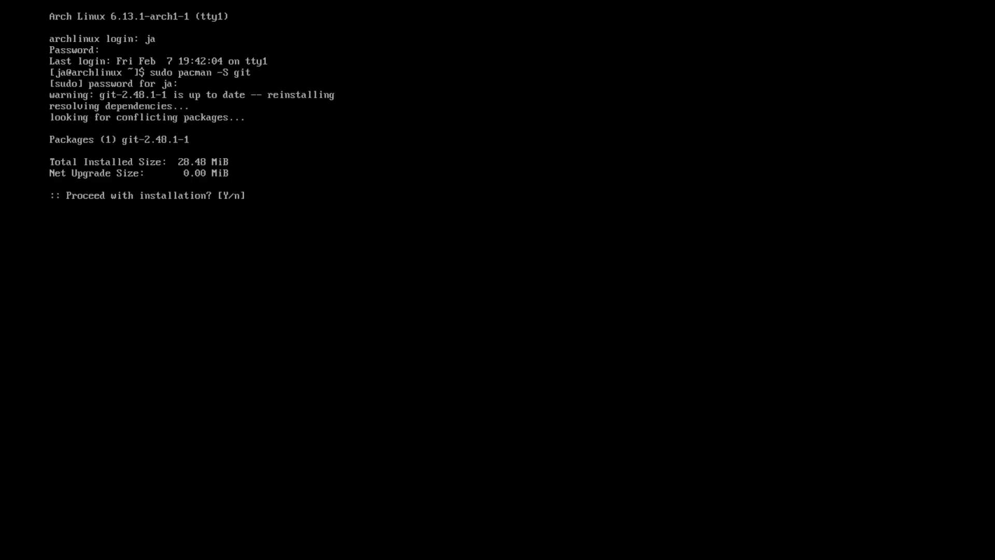
key(Return)
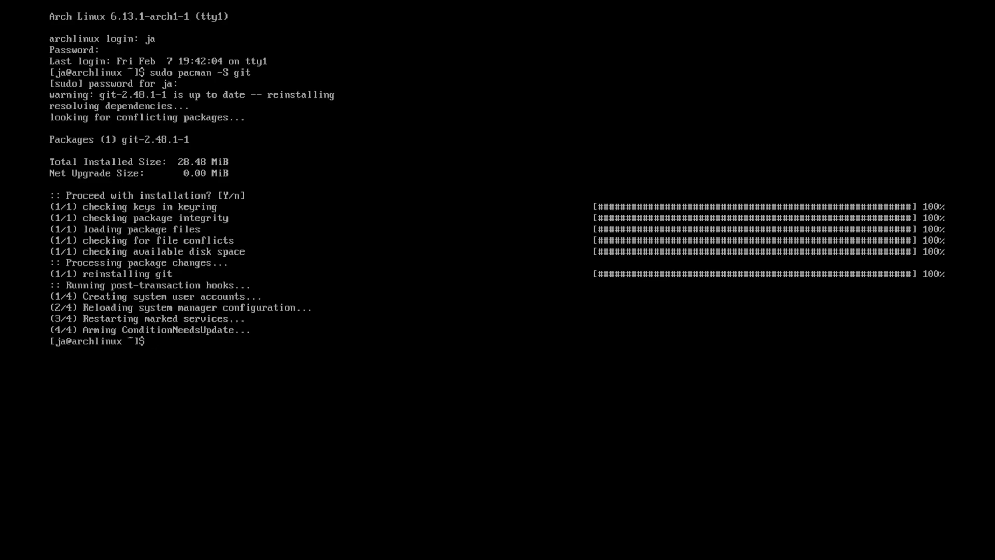
key(ctrl+l)
key(Return)
key(Return)
key(Return)
text(git )
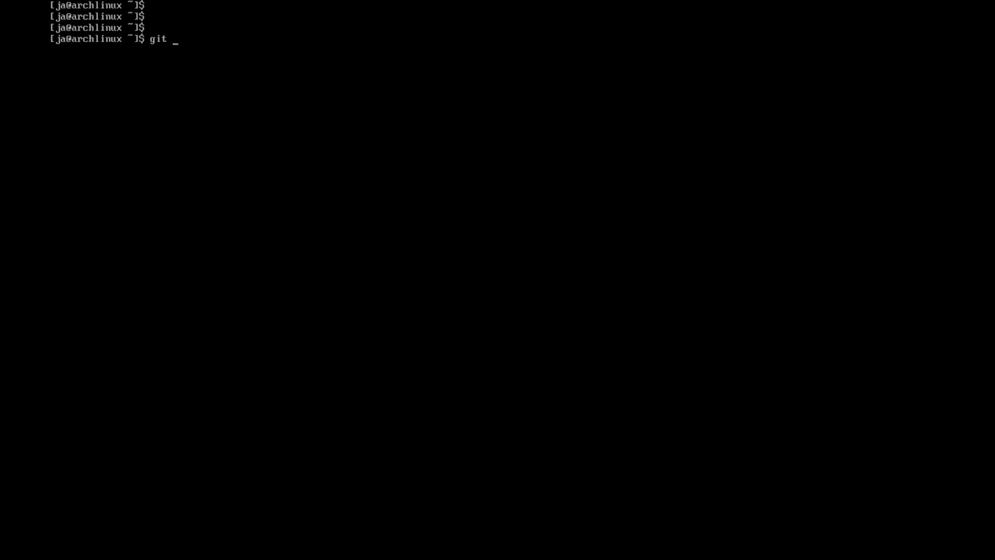
text(clone https://github.)
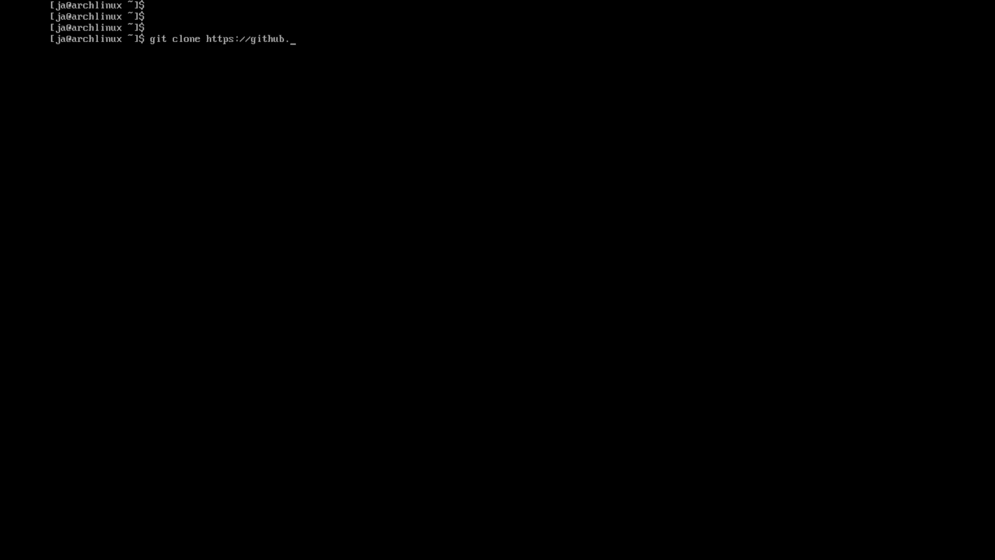
text(com/JaKooLit/Arch-Hyprland)
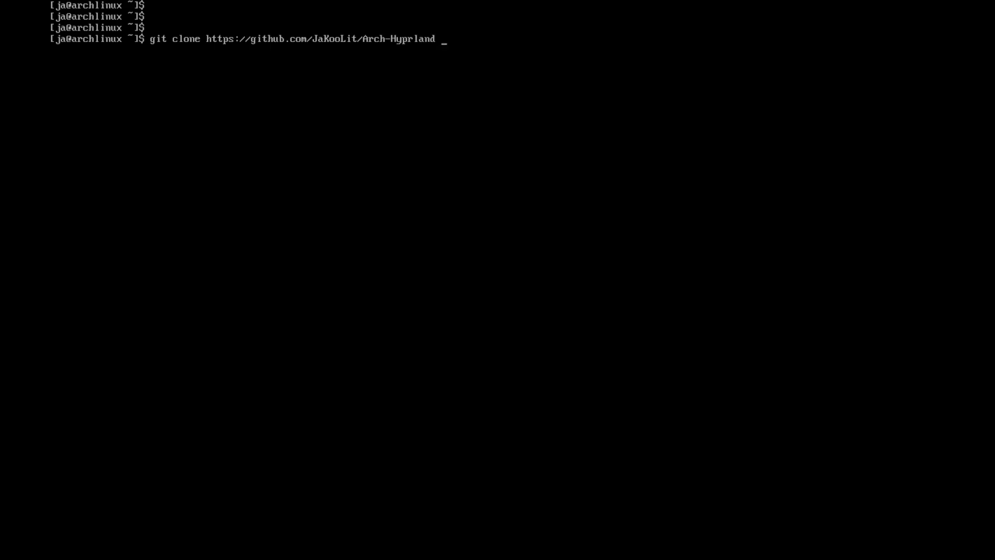
key(BackSpace)
key(BackSpace)
key(BackSpace)
key(BackSpace)
key(BackSpace)
key(BackSpace)
key(BackSpace)
key(BackSpace)
key(BackSpace)
key(BackSpace)
key(BackSpace)
key(BackSpace)
key(BackSpace)
text(Fedora-Hyprland)
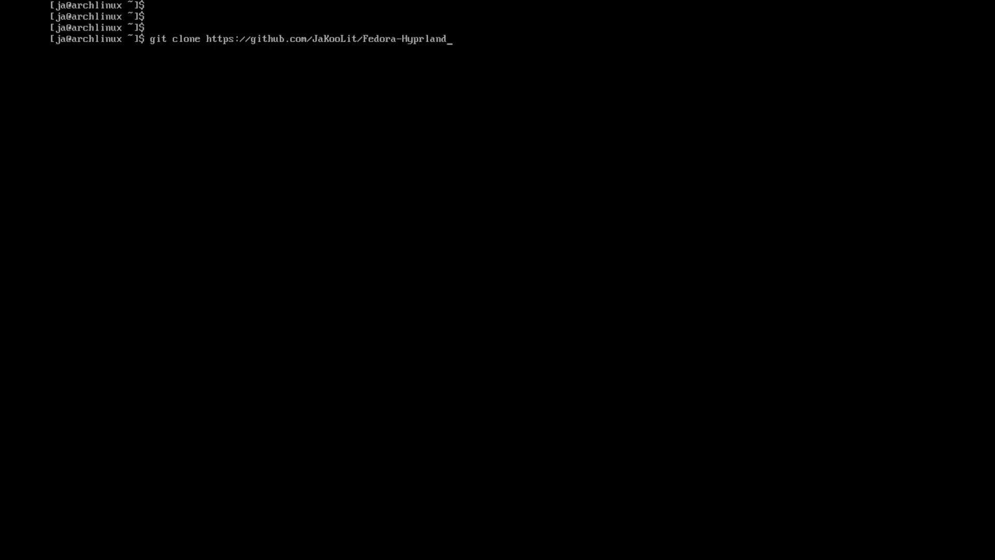
key(BackSpace)
key(BackSpace)
key(BackSpace)
key(BackSpace)
key(BackSpace)
key(BackSpace)
key(BackSpace)
key(BackSpace)
key(BackSpace)
key(BackSpace)
key(BackSpace)
key(BackSpace)
key(BackSpace)
key(BackSpace)
key(BackSpace)
key(BackSpace)
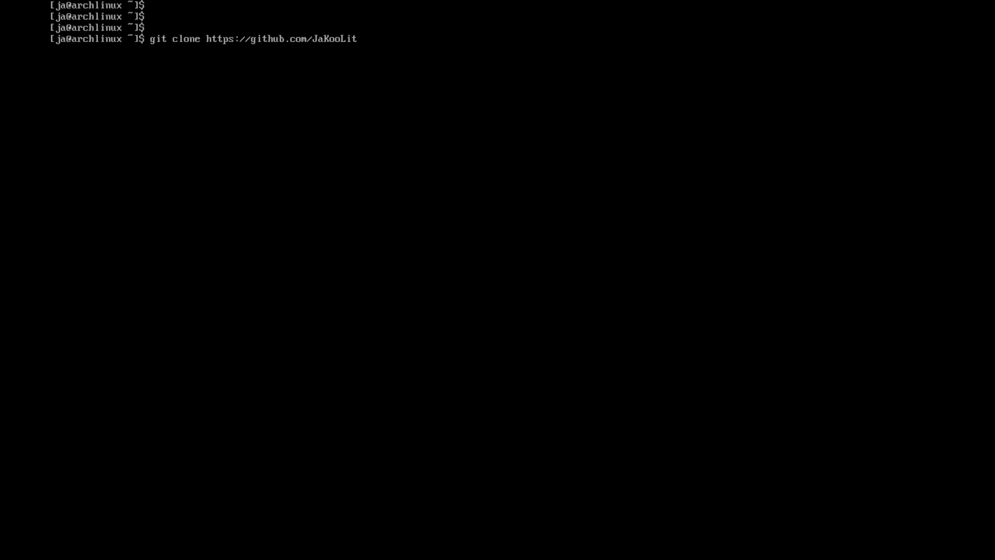
text(/Arch-Hyprland)
key(BackSpace)
key(BackSpace)
key(BackSpace)
key(BackSpace)
key(BackSpace)
key(BackSpace)
key(BackSpace)
key(BackSpace)
key(BackSpace)
key(BackSpace)
key(BackSpace)
key(BackSpace)
key(BackSpace)
text(Fedora-Hyprland)
key(BackSpace)
key(BackSpace)
key(BackSpace)
key(BackSpace)
key(BackSpace)
key(BackSpace)
key(BackSpace)
key(BackSpace)
key(BackSpace)
key(BackSpace)
key(BackSpace)
key(BackSpace)
key(BackSpace)
key(BackSpace)
key(BackSpace)
key(BackSpace)
Zoom the Ubuntu-Hyprland README and highlight "-b 24.04" in the first git clone line
text(/Arch)
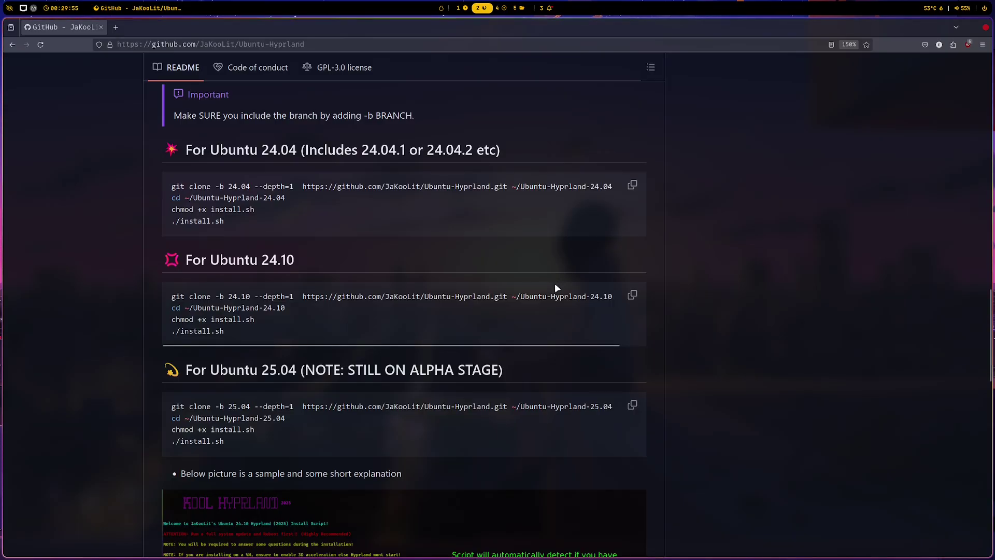
key(ctrl+plus)
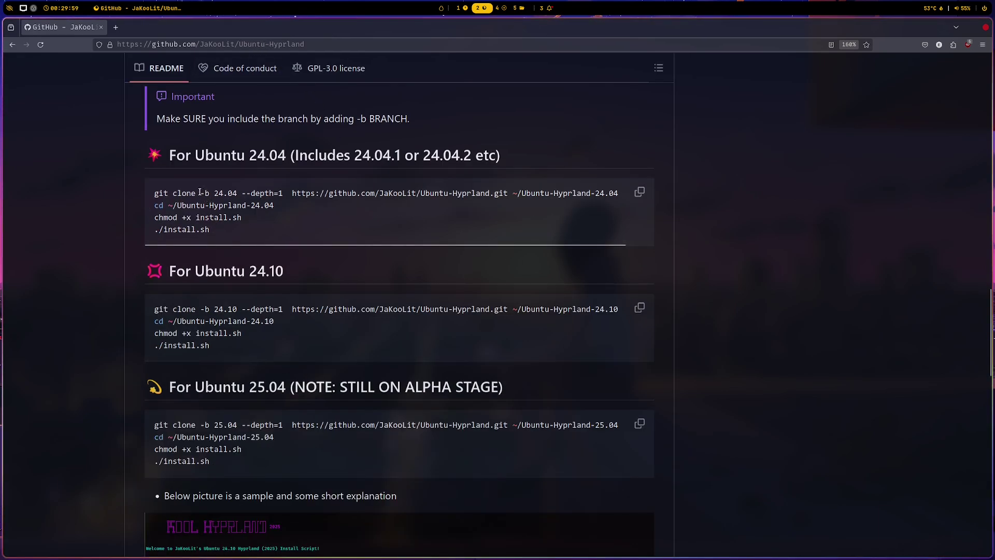
drag(201, 194, 236, 193)
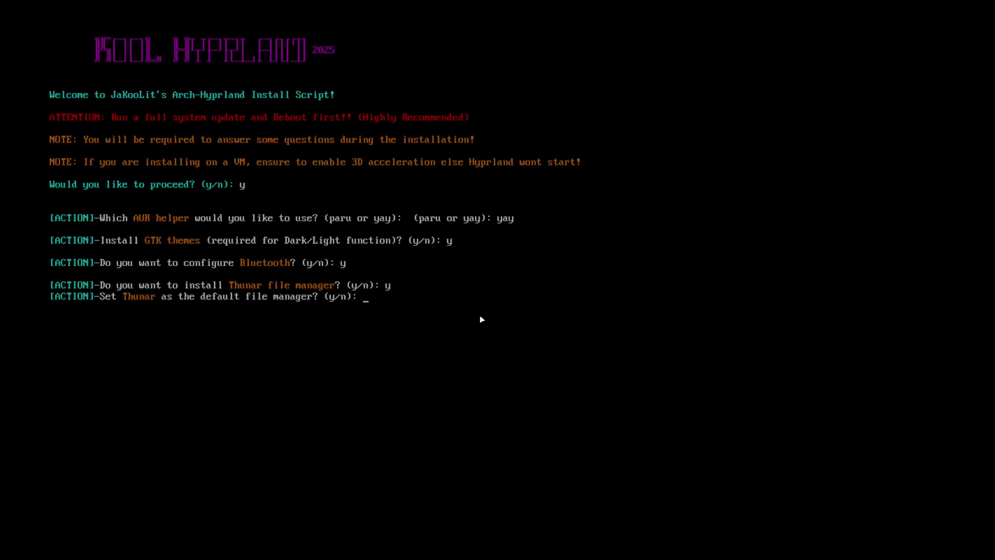
Answer yes to Thunar, the input group, AGS, SDDM and the SDDM theme
text(y)
key(Return)
text(y)
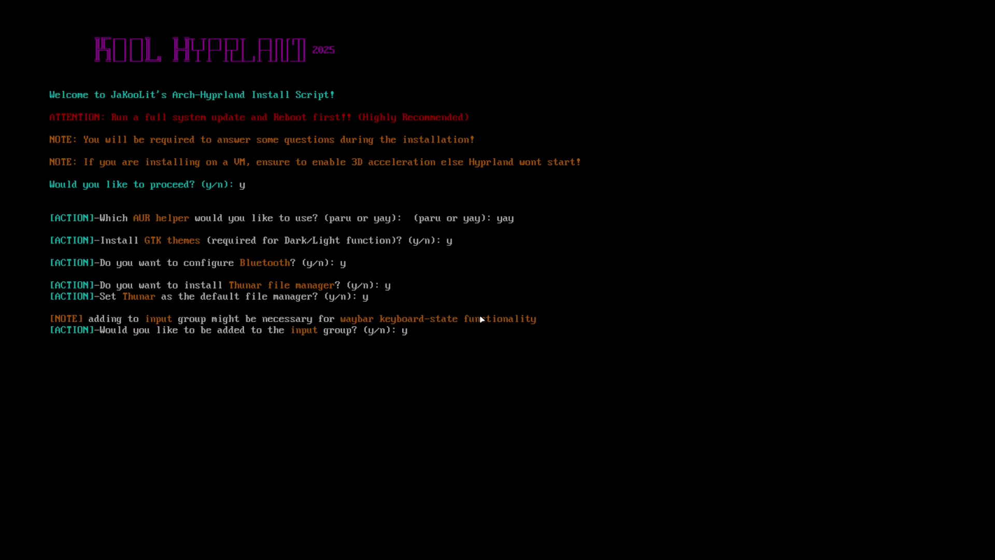
key(Return)
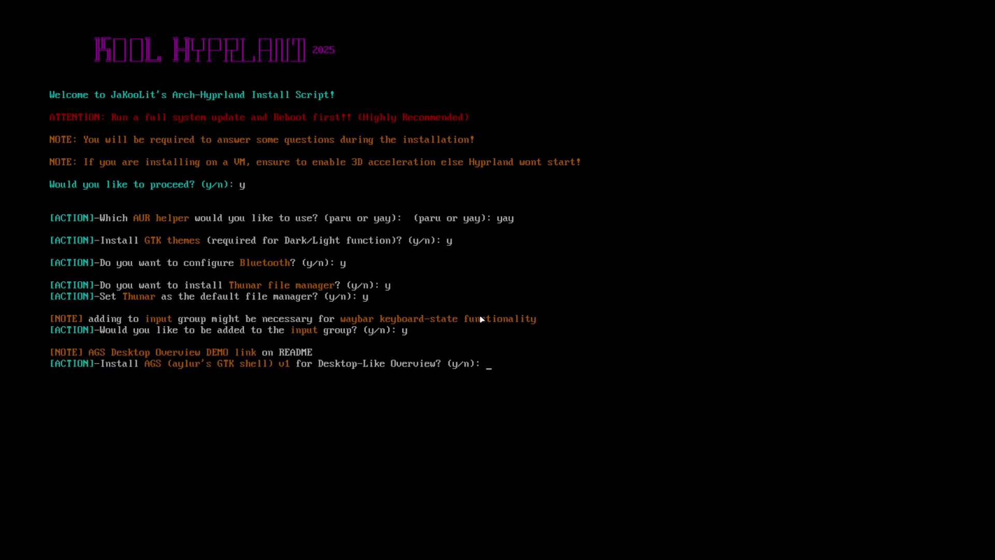
text(y)
key(Return)
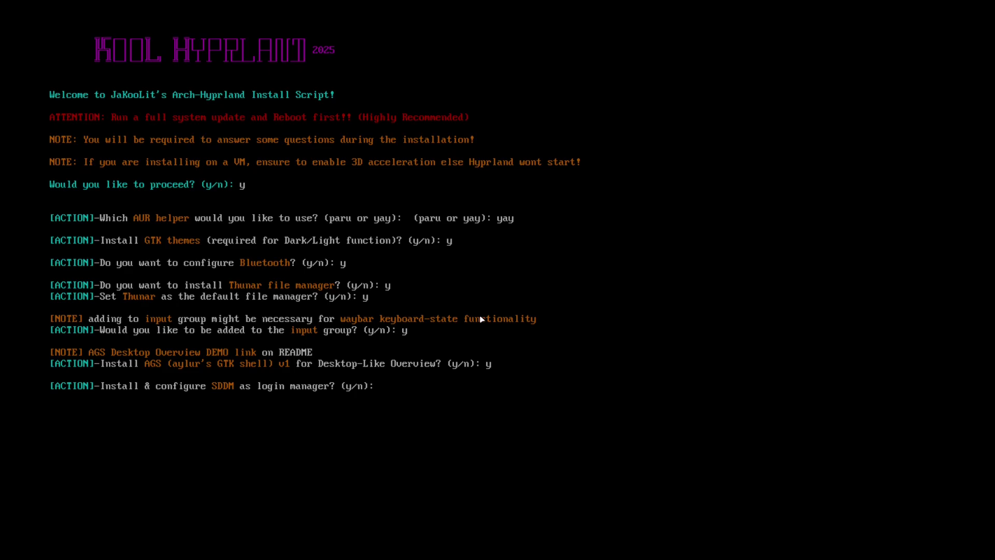
text(y)
key(Return)
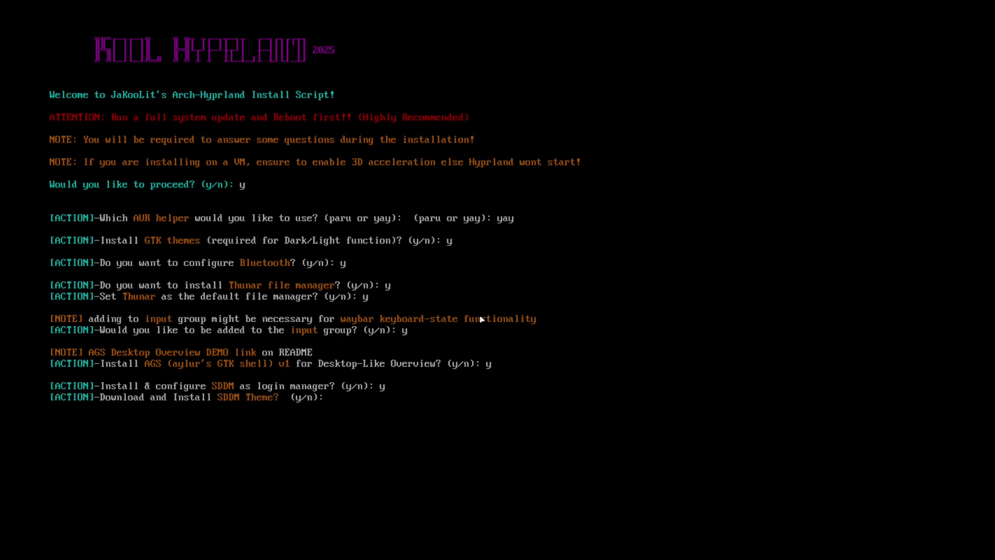
text(y)
key(Return)
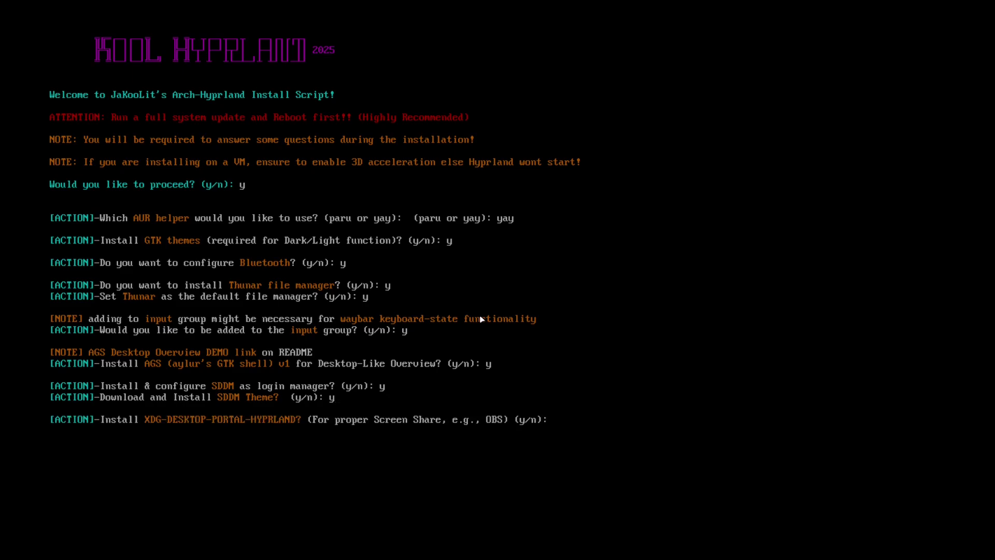
Accept the desktop portal, zsh, Pokemon color scripts and dotfiles; decline Asus ROG support
text(y)
key(Return)
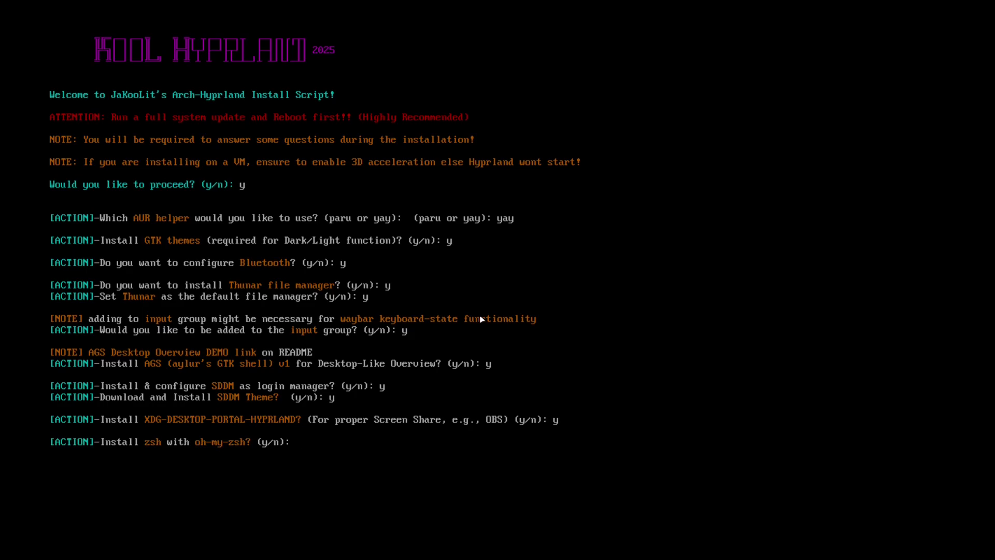
text(y)
key(Return)
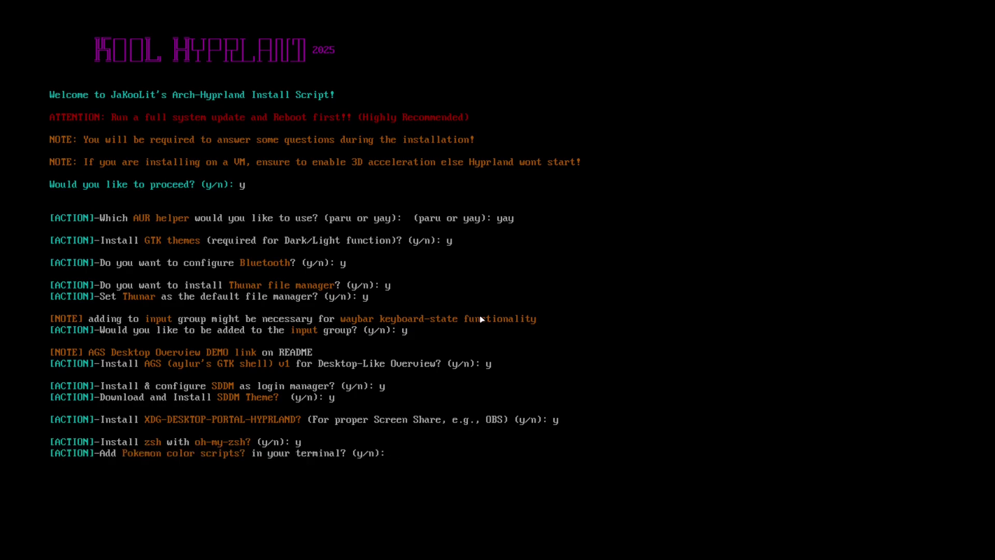
text(y)
key(Return)
text(n)
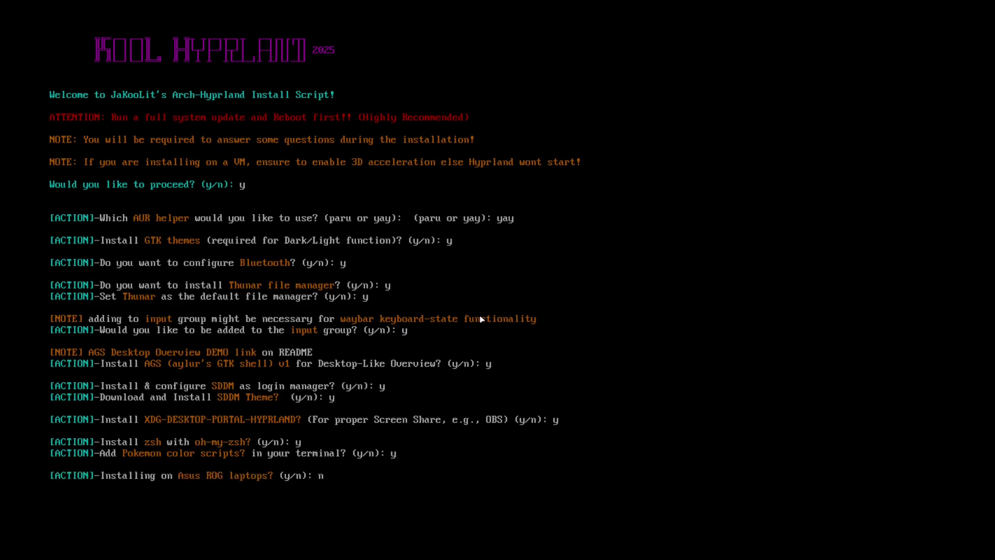
key(Return)
text(y)
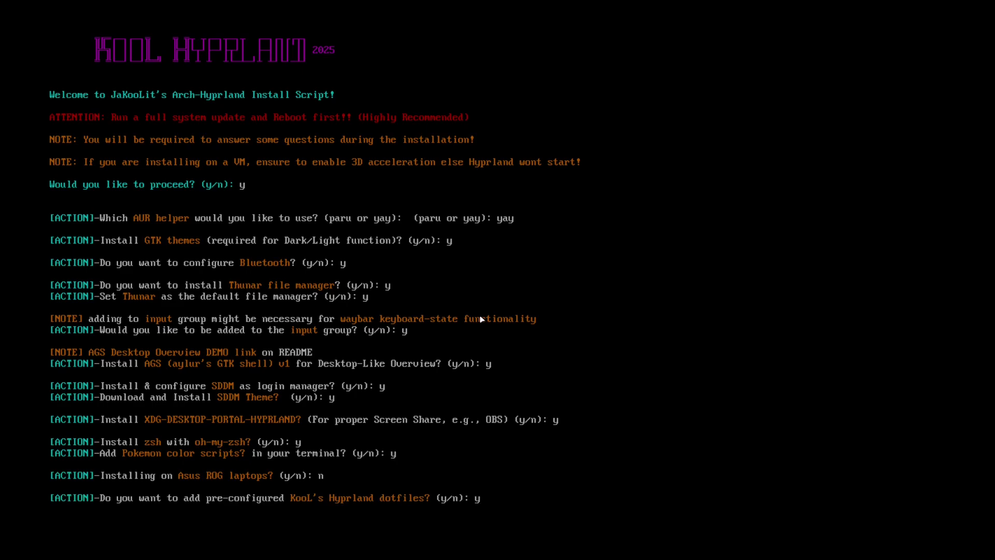
key(Return)
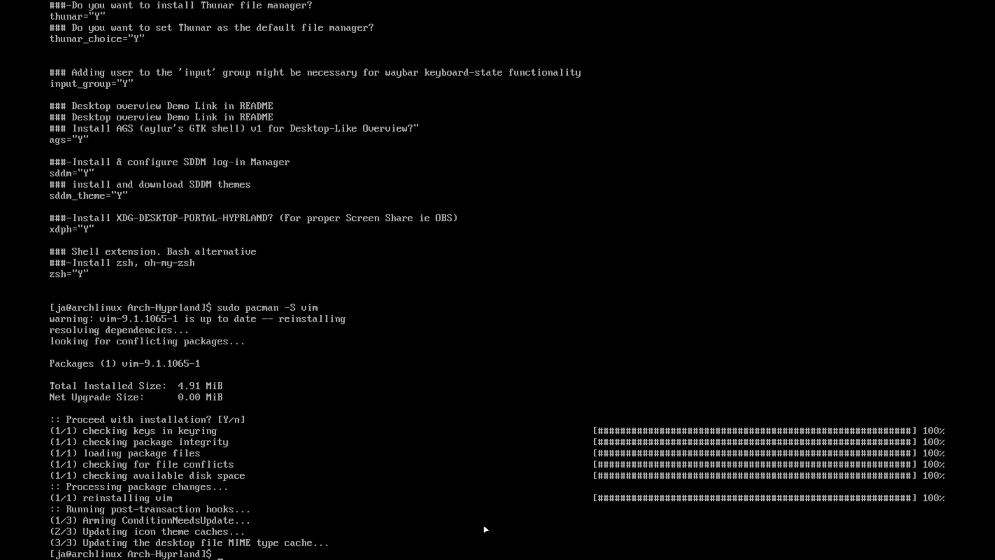
Open preset.sh in Vim and change the bluetooth value to N
text(vim preset.sh)
key(Return)
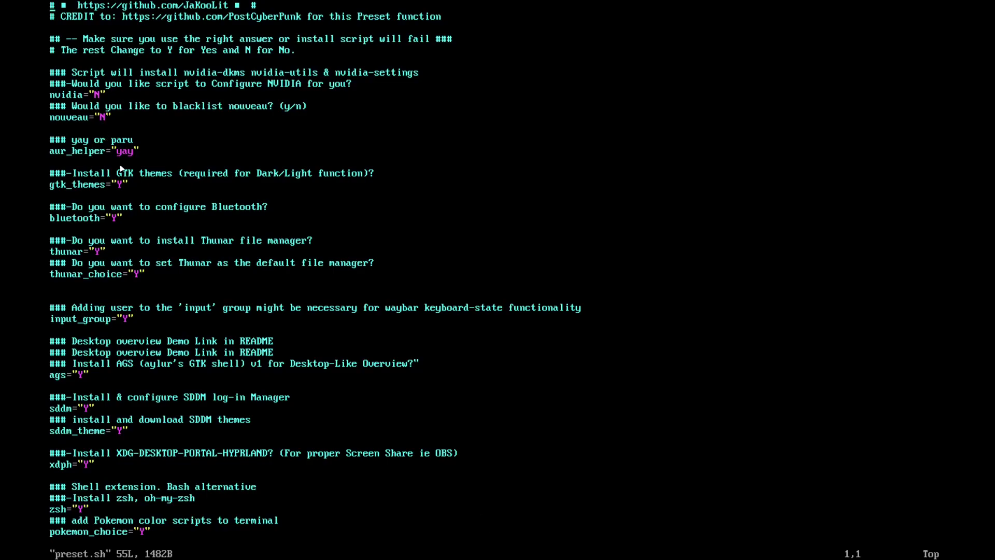
click(124, 195)
key(j)
key(j)
key(l)
key(l)
key(l)
key(l)
key(l)
key(l)
key(l)
key(l)
key(l)
key(l)
key(l)
text(sN)
Review the remaining preset answers and set bluetooth back to Y
key(Down)
key(Down)
key(Down)
key(Down)
key(Down)
key(Down)
key(Down)
key(Down)
key(Down)
key(Down)
key(Down)
key(Down)
key(Down)
key(Down)
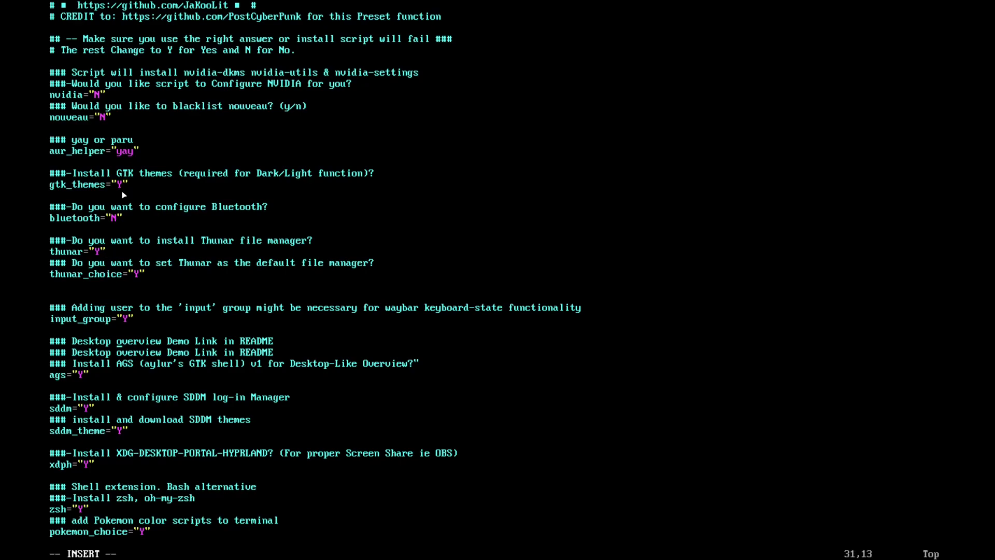
key(Down)
key(Down)
key(Down)
key(Down)
key(Down)
key(Down)
key(Down)
key(Down)
key(Down)
key(Down)
key(Down)
key(Down)
key(Down)
key(Down)
key(Down)
key(Down)
key(Up)
key(Up)
key(Up)
key(Up)
key(Up)
key(Up)
key(Up)
key(Up)
key(Up)
key(Up)
key(Up)
key(Up)
key(Up)
key(Up)
key(Up)
key(Up)
key(Up)
key(Up)
key(Up)
key(Up)
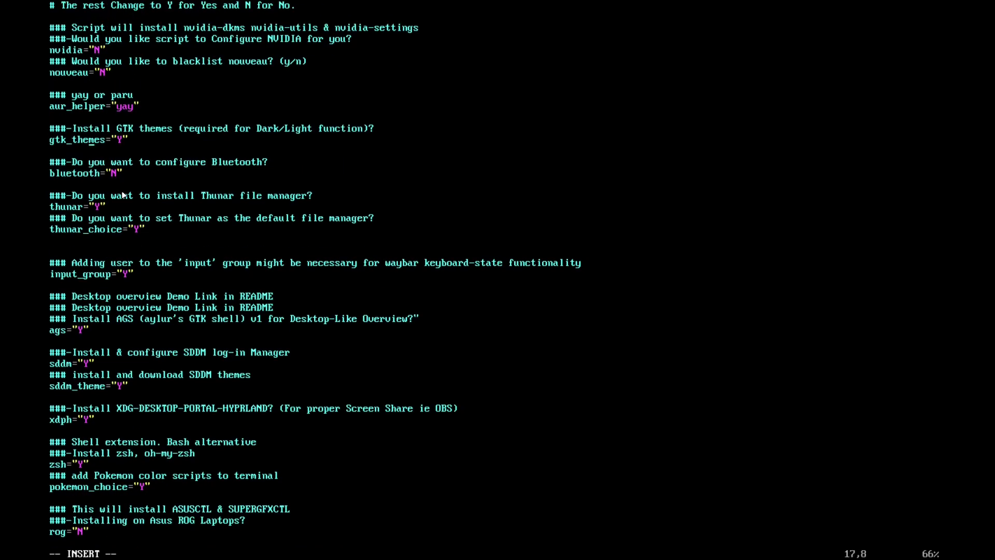
key(Down)
key(Down)
key(Down)
key(Right)
key(Right)
key(Right)
key(Right)
key(Delete)
text(Y)
Check the aur_helper line, then save preset.sh with :wq and quit Vim
scroll(123, 195, up, 2)
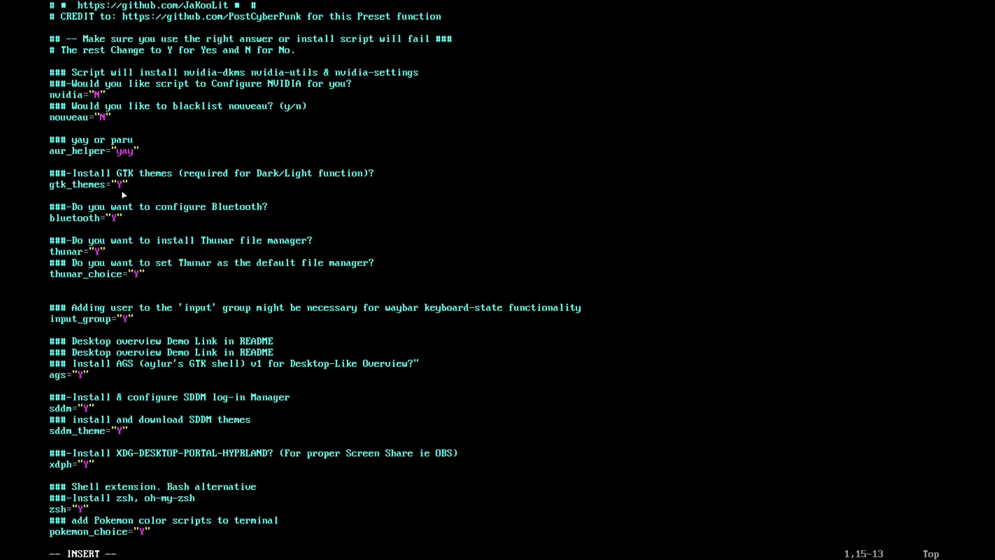
key(Up)
key(Up)
key(Up)
key(Up)
key(Up)
key(Up)
key(Up)
key(Up)
key(Up)
key(Up)
key(Up)
key(Up)
key(Up)
key(Up)
key(Down)
key(Down)
key(Down)
key(Down)
key(Down)
key(Down)
key(Down)
key(Down)
key(Right)
key(Right)
key(Right)
key(Right)
key(Right)
key(Right)
key(Right)
key(Right)
key(Right)
key(Right)
key(Right)
key(Right)
key(Escape)
text(:wq)
key(Return)
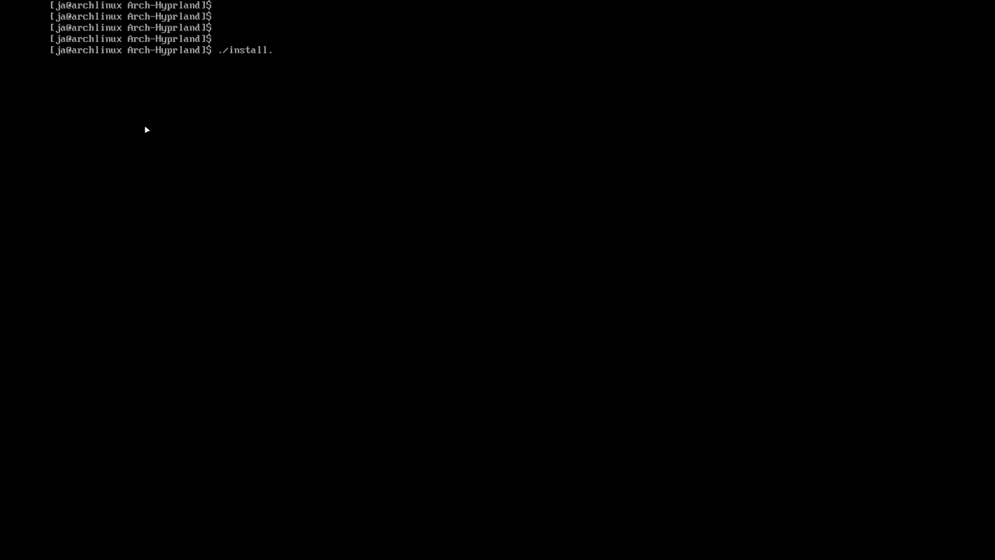
Start ./install.sh --preset, then abort it with Ctrl+C
text(sh --preset)
key(Return)
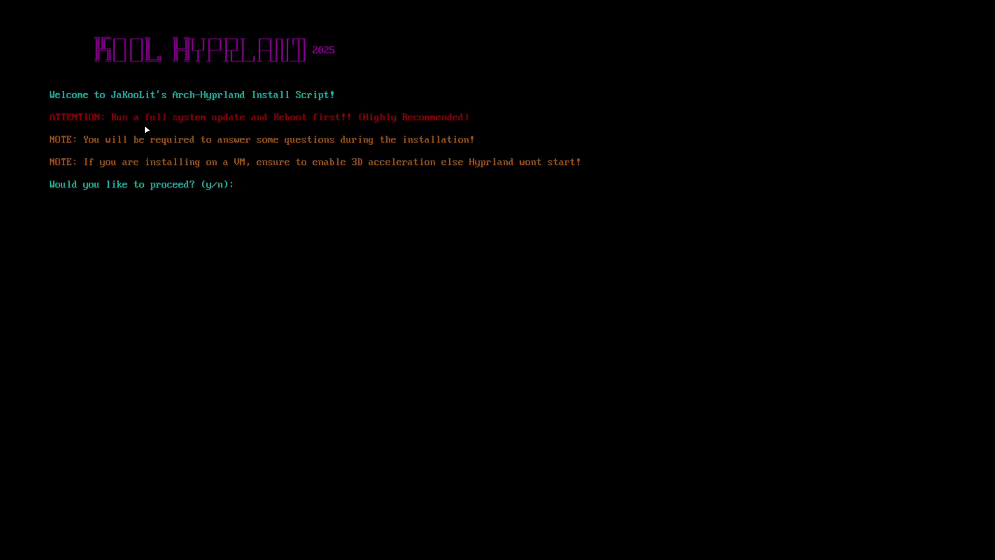
key(ctrl+c)
key(Return)
key(Return)
key(Return)
key(Return)
key(Return)
Rerun the installer as ./install.sh --preset --nvidia
text(./insta)
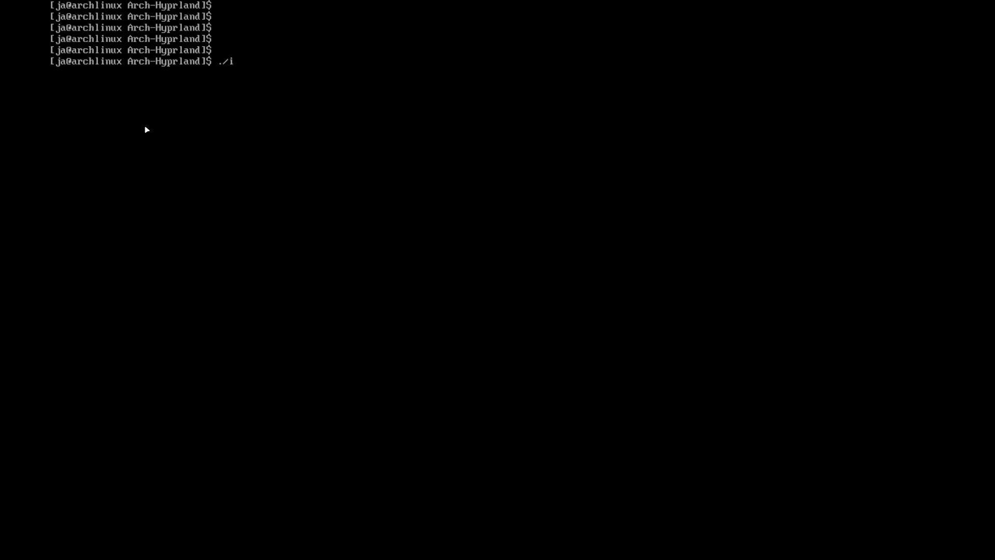
text(ll.sh --ec)
key(BackSpace)
key(BackSpace)
text(preset --nvidia)
key(Return)
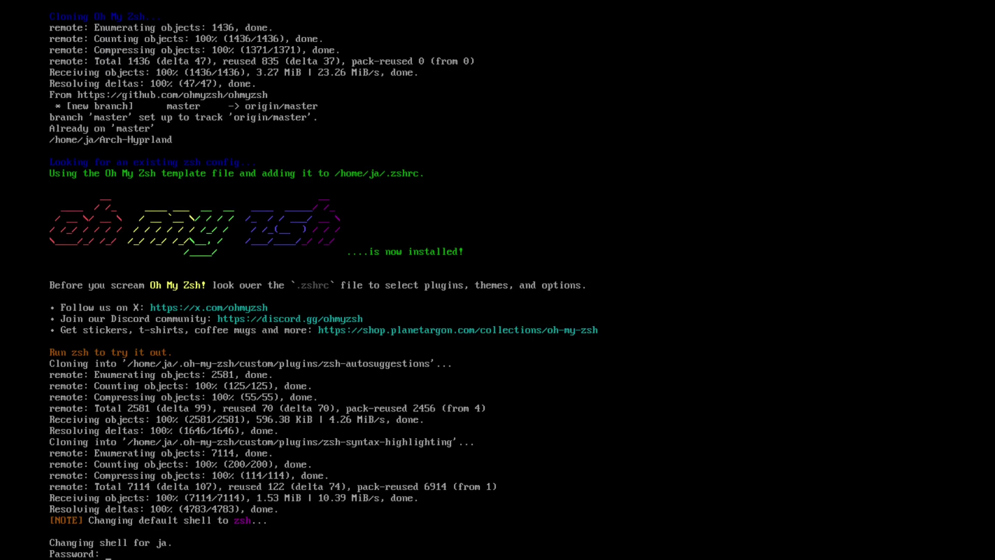
Enter the account password so the default shell changes to zsh
key(Return)
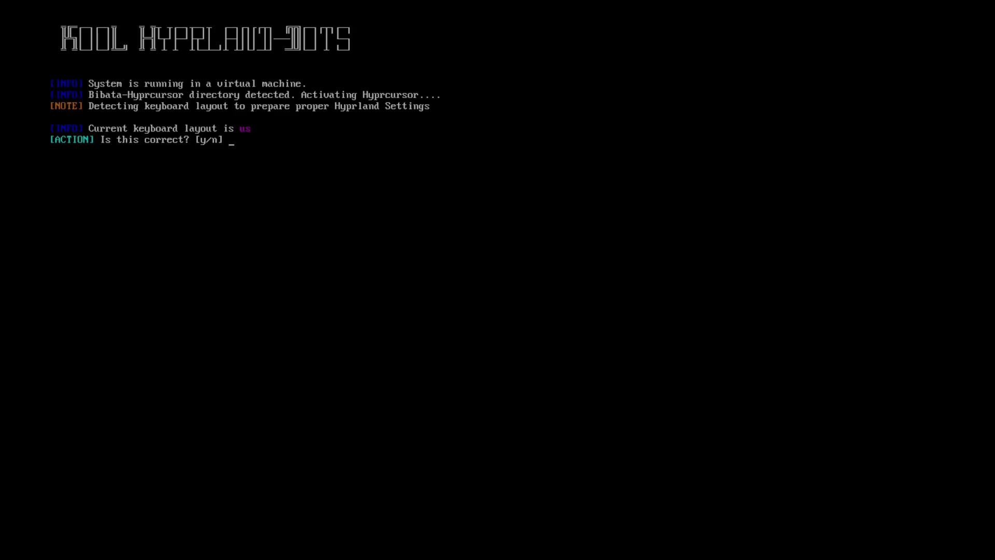
Confirm us keyboard layout, vim editor, resolution option 1, 24-hour clock, and reboot now
text(y)
key(Return)
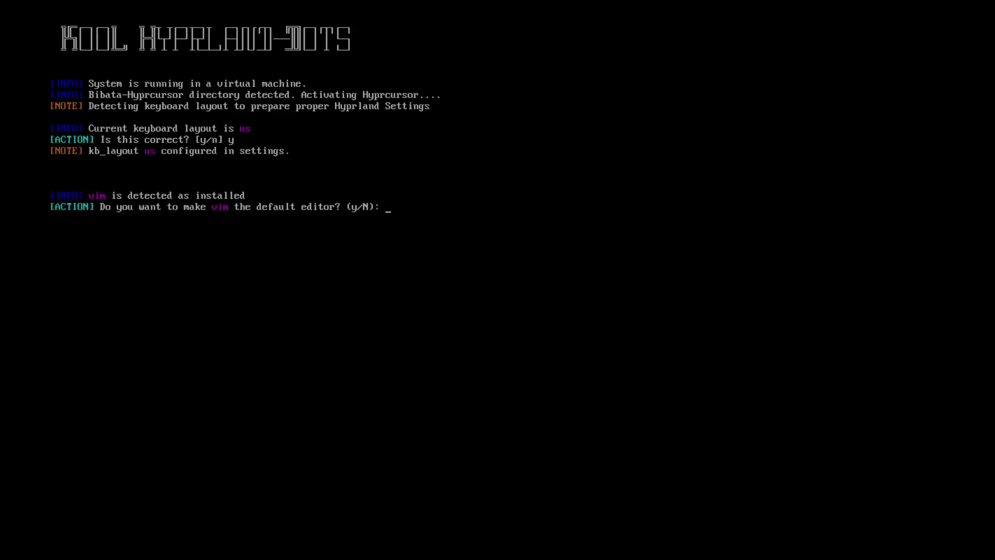
text(y)
key(Return)
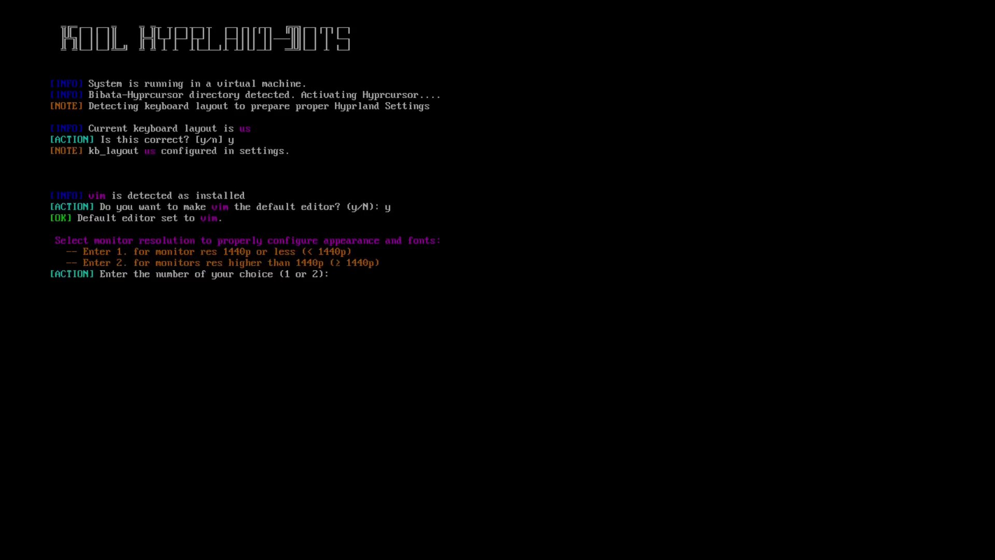
text(1)
key(Return)
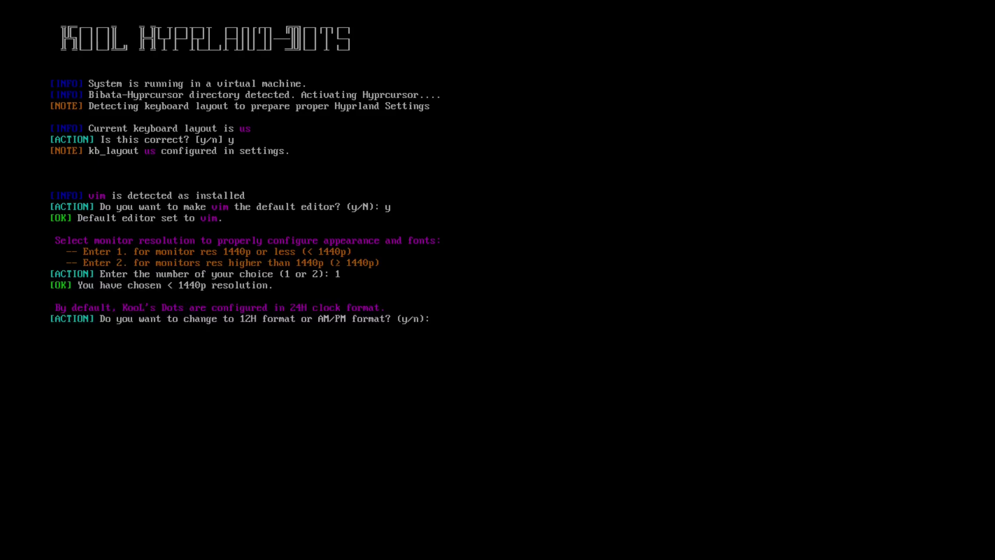
text(n)
key(Return)
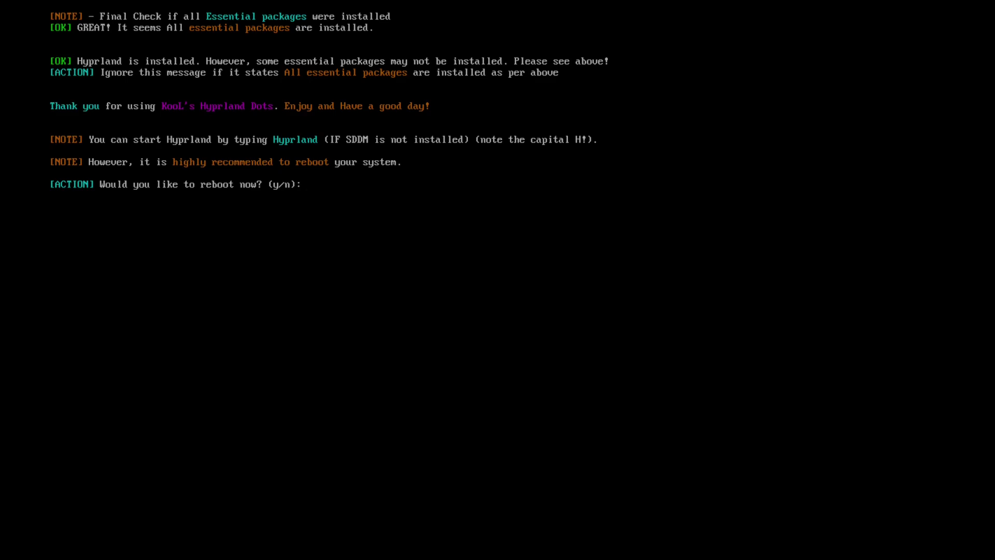
text(y)
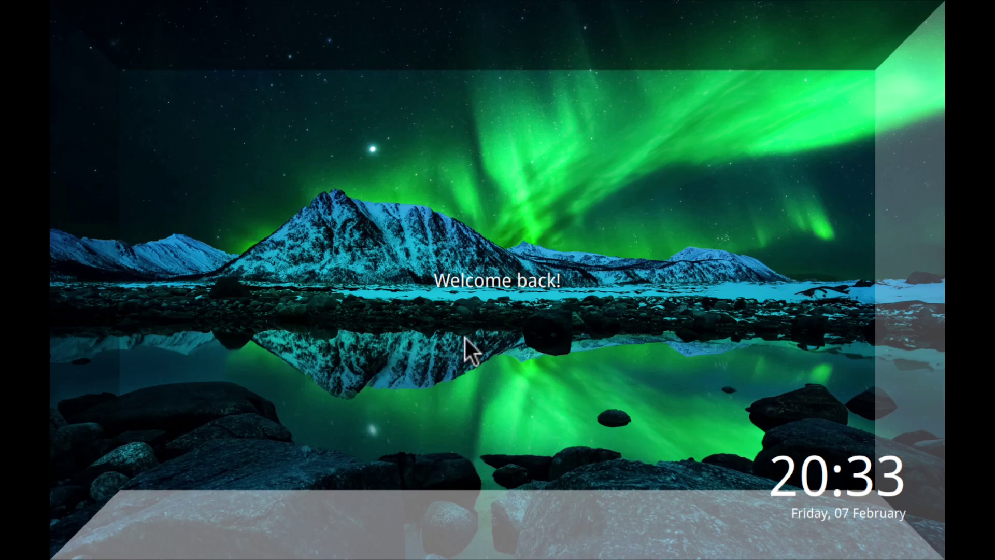
Bring up the SDDM login box and pick the plain Hyprland session instead of uwsm-managed Hyprland
click(531, 304)
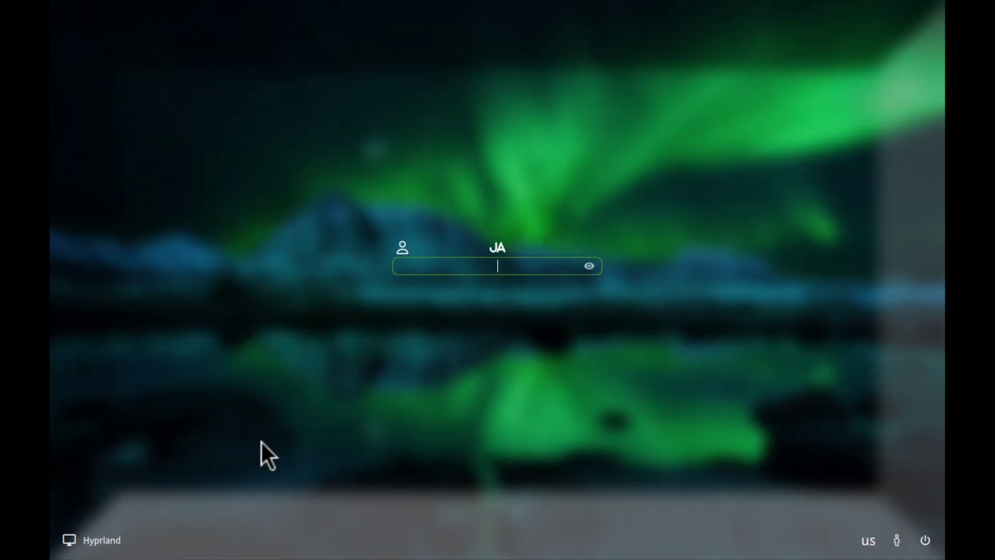
click(70, 540)
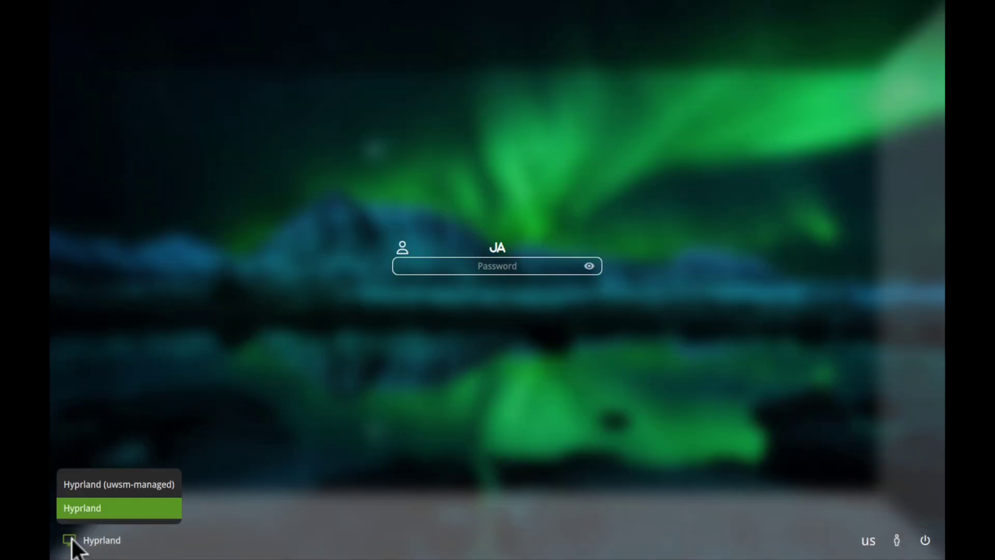
click(122, 483)
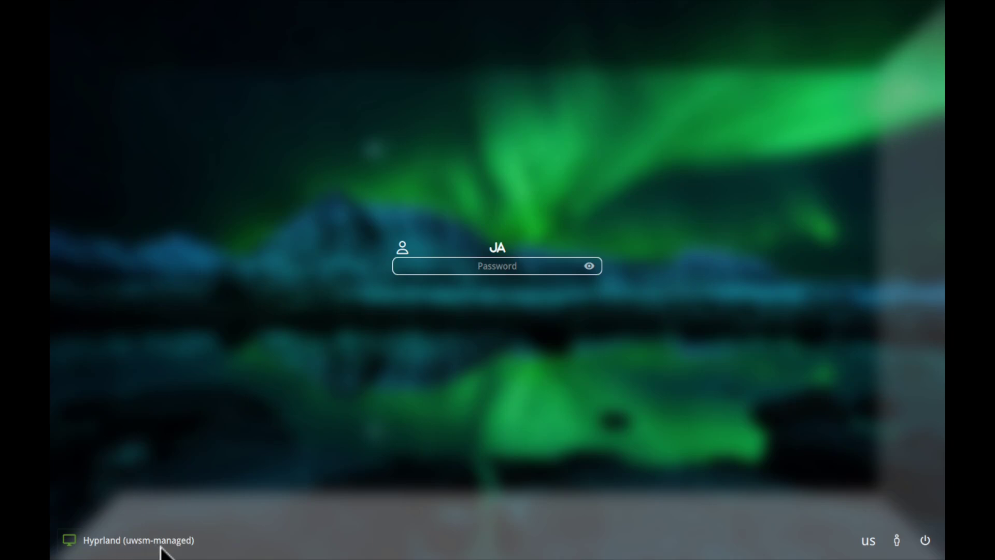
click(78, 541)
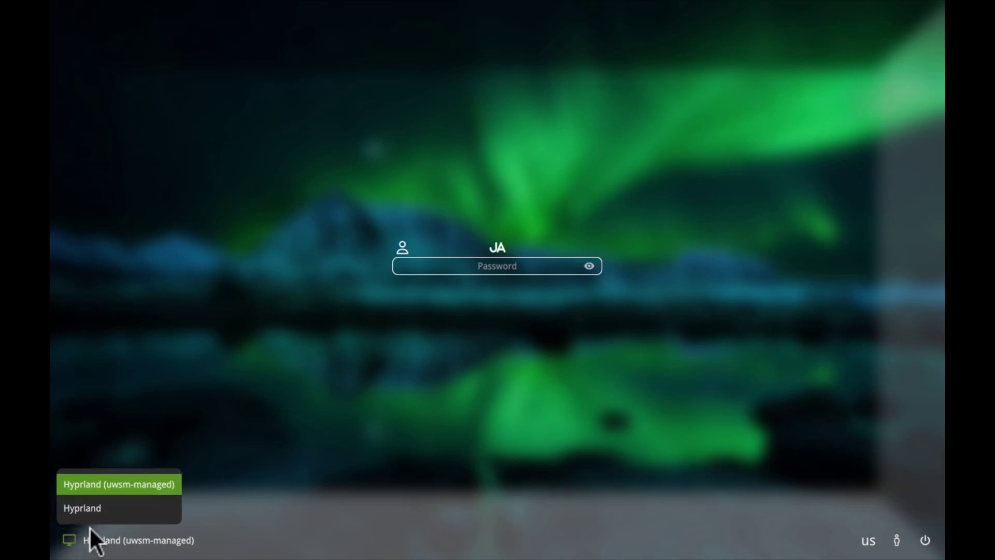
click(111, 503)
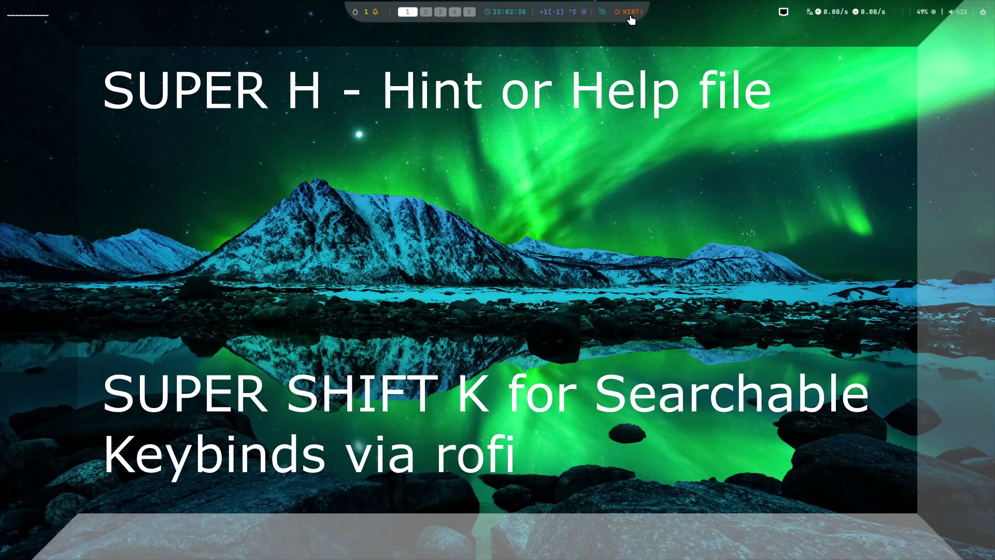
key(super+h)
key(Down)
key(Down)
key(Down)
key(Down)
key(Down)
key(Down)
key(Down)
key(Down)
key(Down)
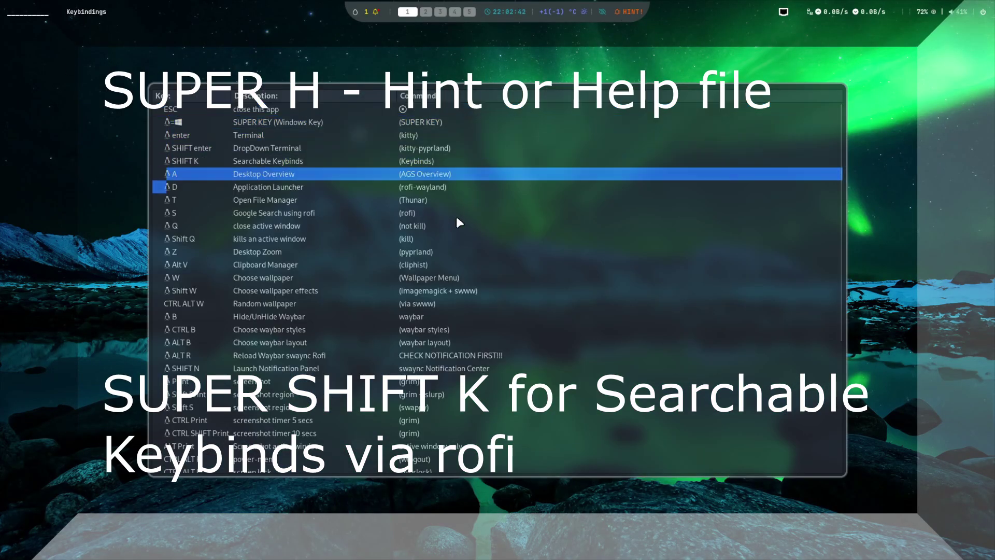
key(Down)
key(Down)
key(Down)
key(Down)
key(Down)
key(Down)
key(Down)
key(Down)
key(Down)
key(Down)
key(Down)
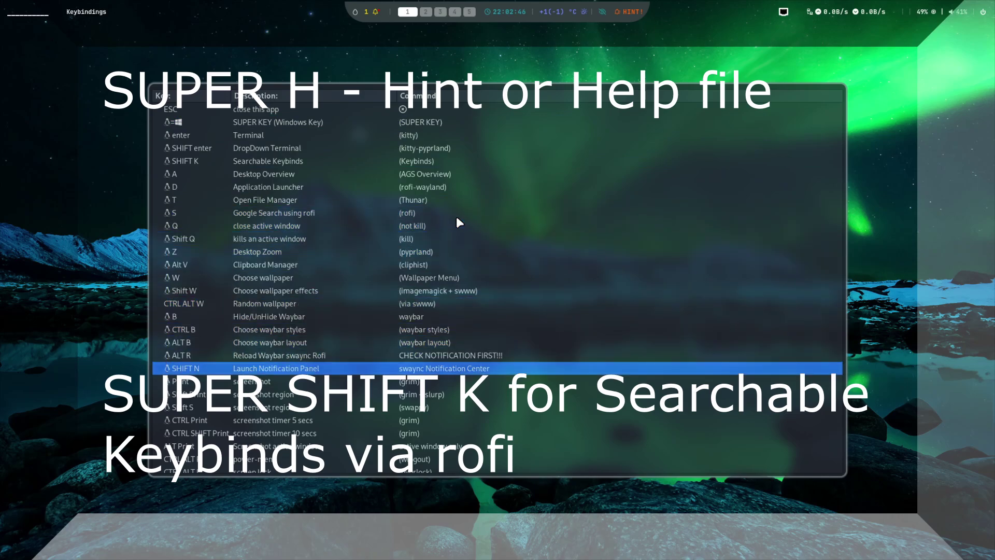
key(Up)
key(Up)
key(Up)
key(Up)
key(Up)
key(Up)
key(Up)
key(Up)
key(Up)
key(Up)
key(Up)
key(Up)
key(Up)
key(Up)
key(Up)
key(Up)
key(Up)
key(Up)
key(Up)
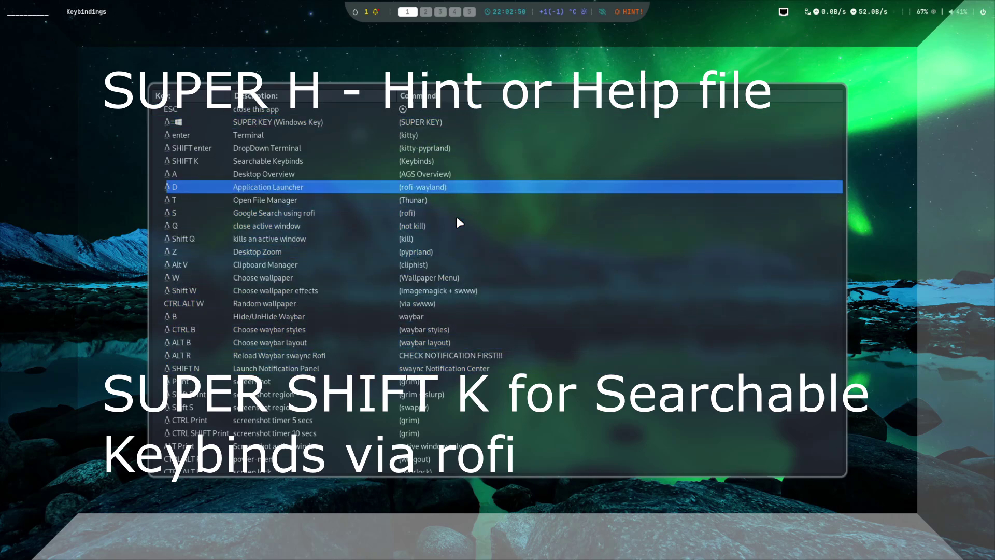
key(Escape)
key(super+shift+k)
key(Escape)
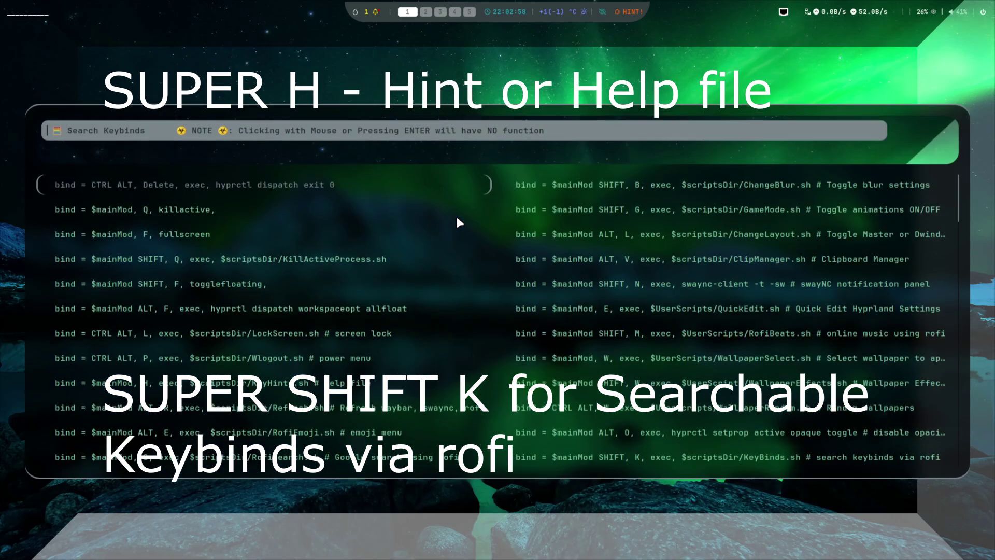
key(super+shift+k)
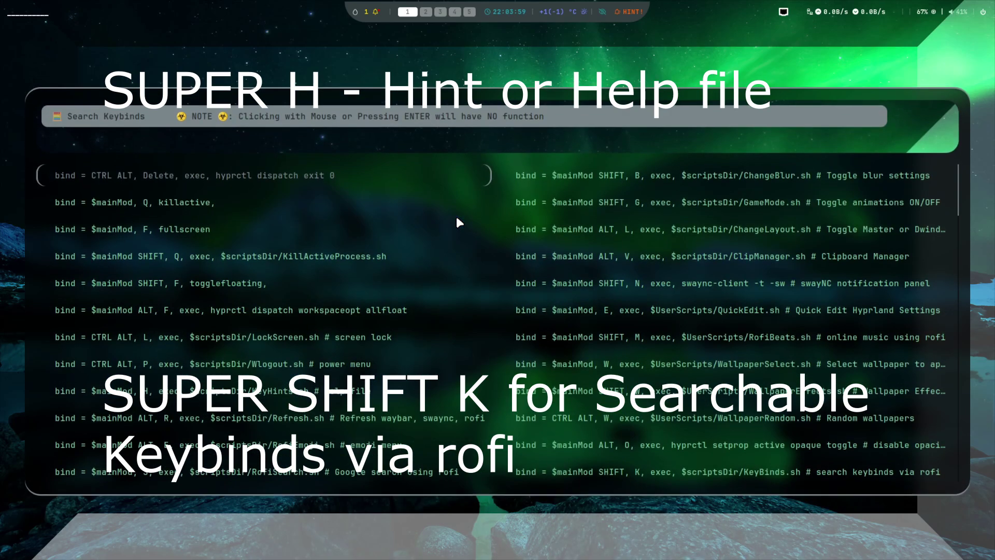
text(screen)
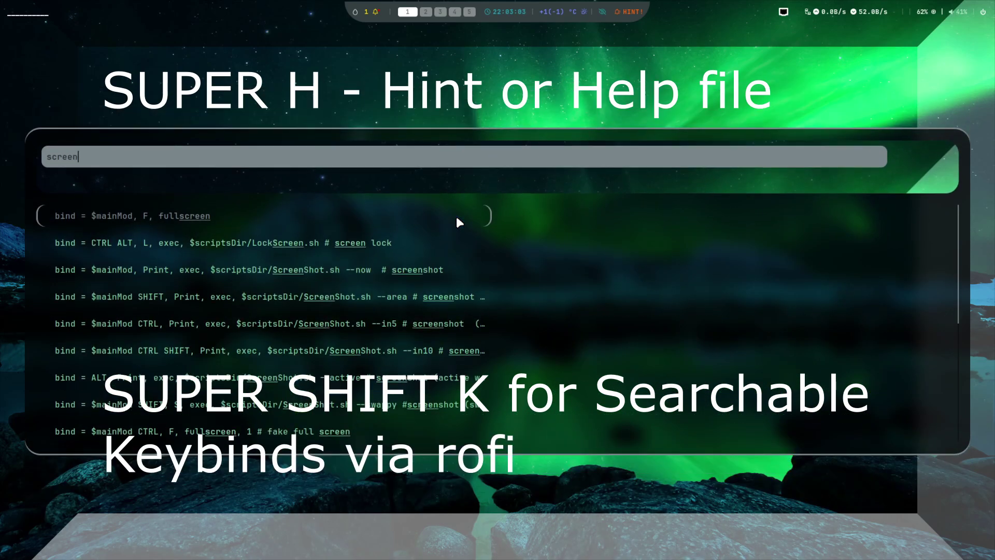
key(BackSpace)
key(BackSpace)
key(BackSpace)
key(BackSpace)
key(BackSpace)
key(BackSpace)
text(animat)
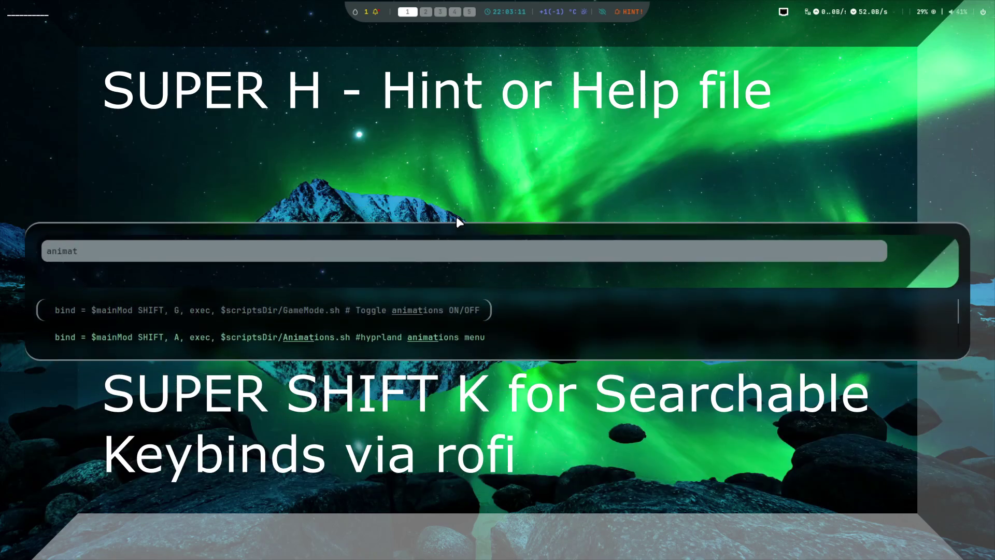
key(BackSpace)
key(BackSpace)
key(BackSpace)
key(BackSpace)
key(BackSpace)
key(BackSpace)
text(game)
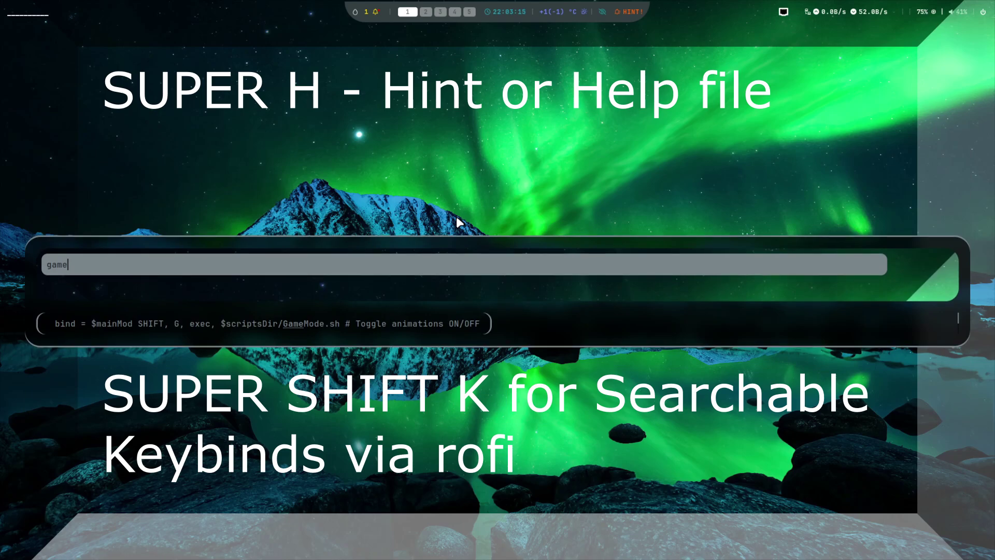
key(Escape)
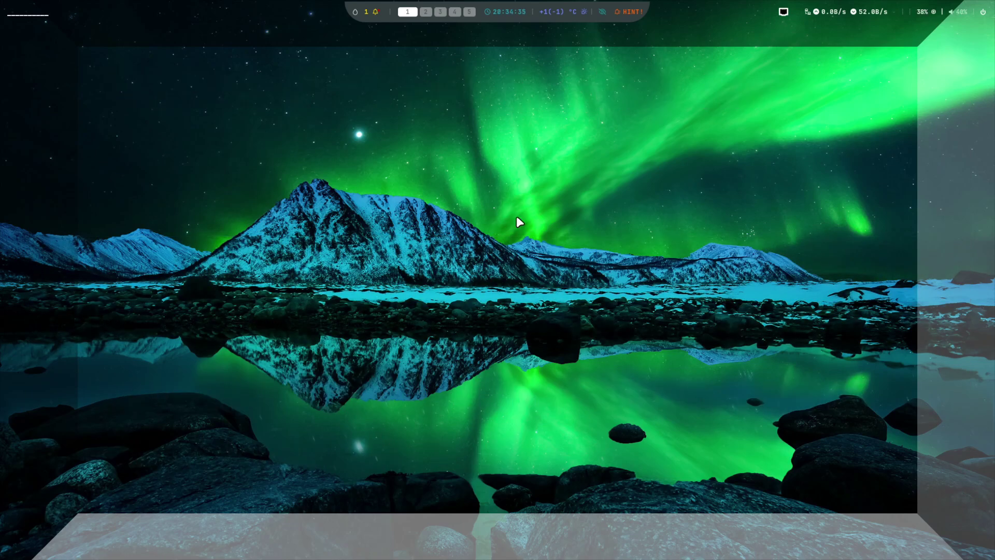
Choose the Night monochrome wallpaper and confirm it as the SDDM login background with the sudo password
key(super+w)
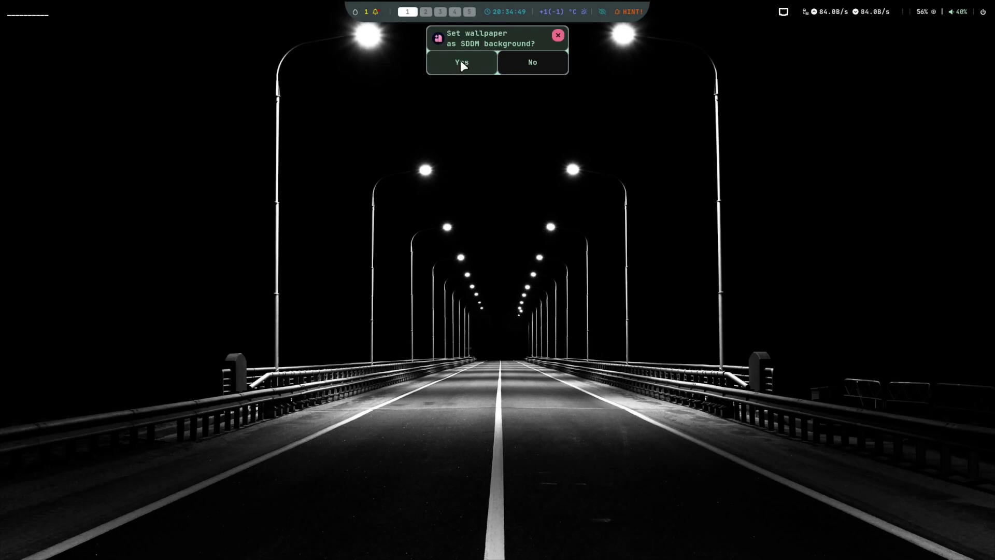
click(460, 63)
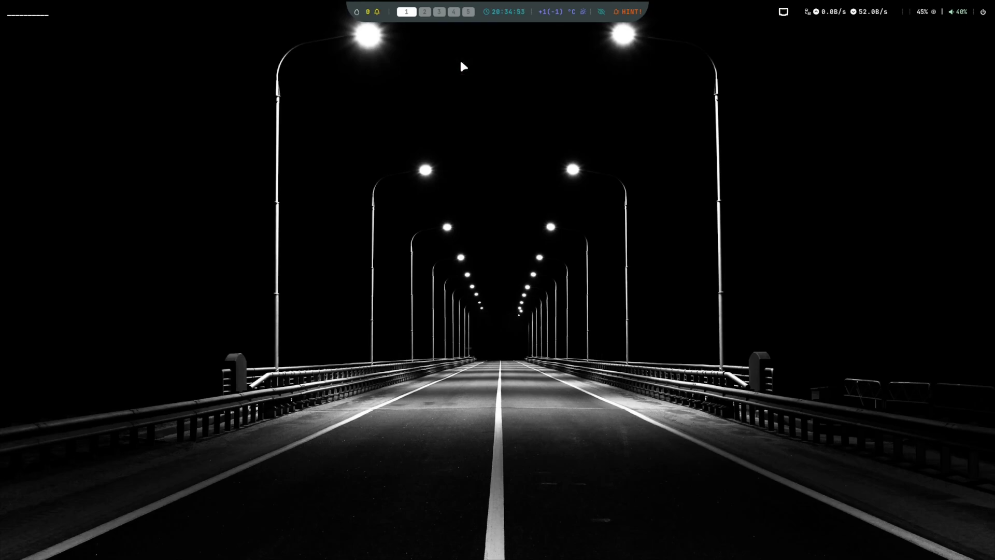
key(super+w)
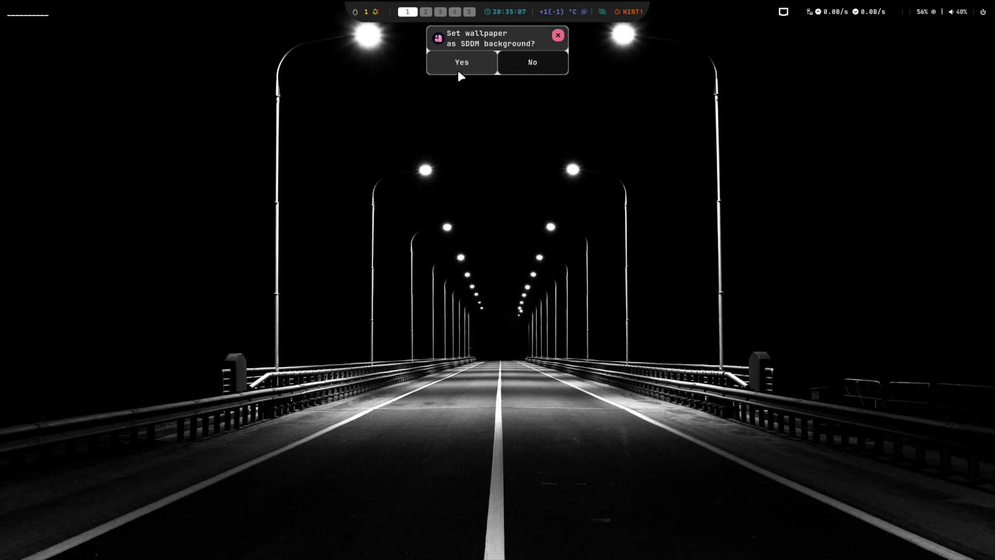
click(458, 70)
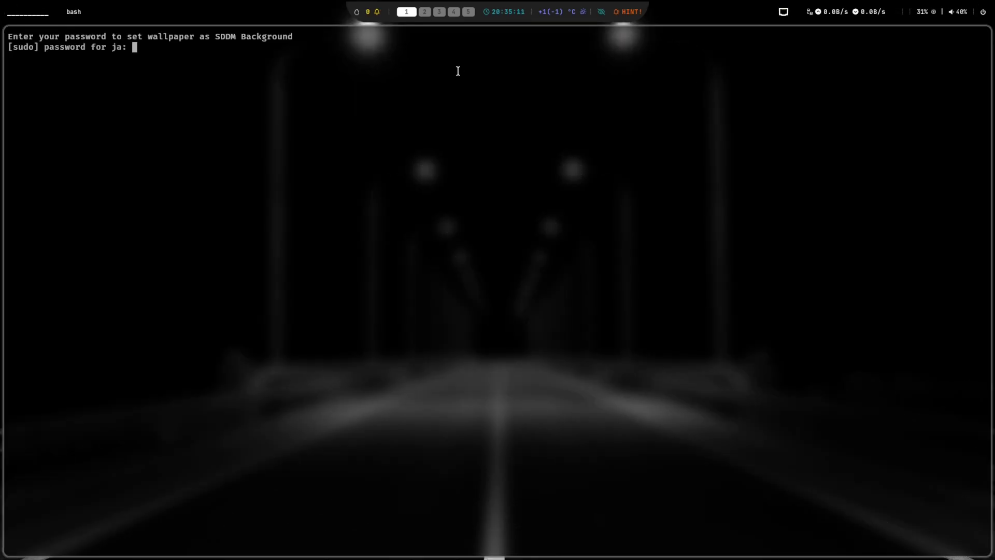
key(Return)
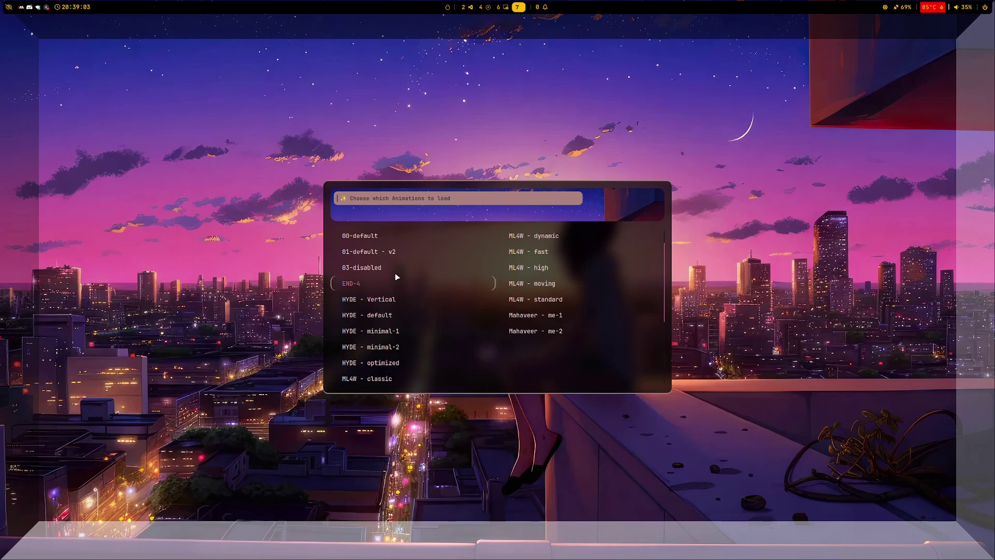
Load the 01-default - v2 animation preset and test it by opening, dragging and closing terminals
click(407, 252)
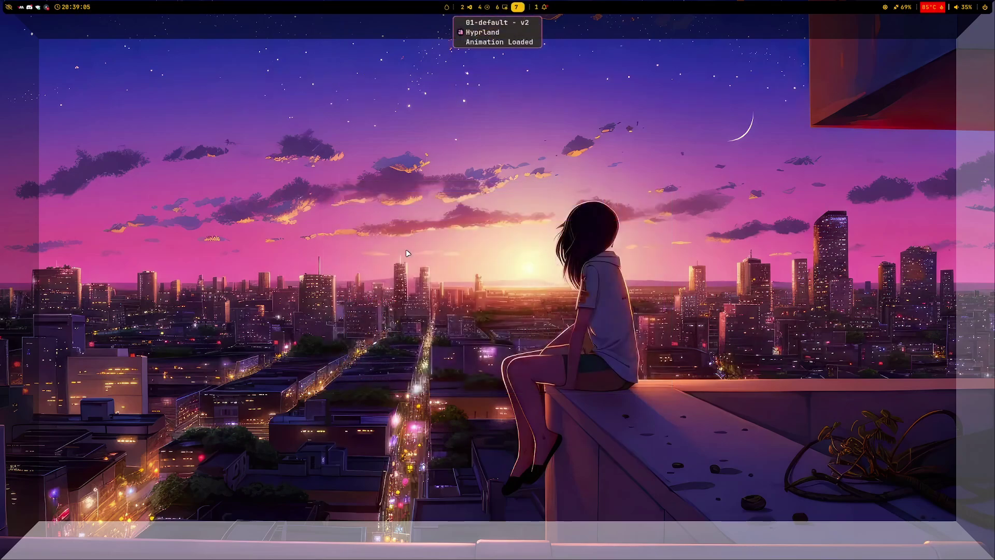
key(super+t)
key(super+t)
key(super+t)
key(super+t)
key(super+t)
key(super+t)
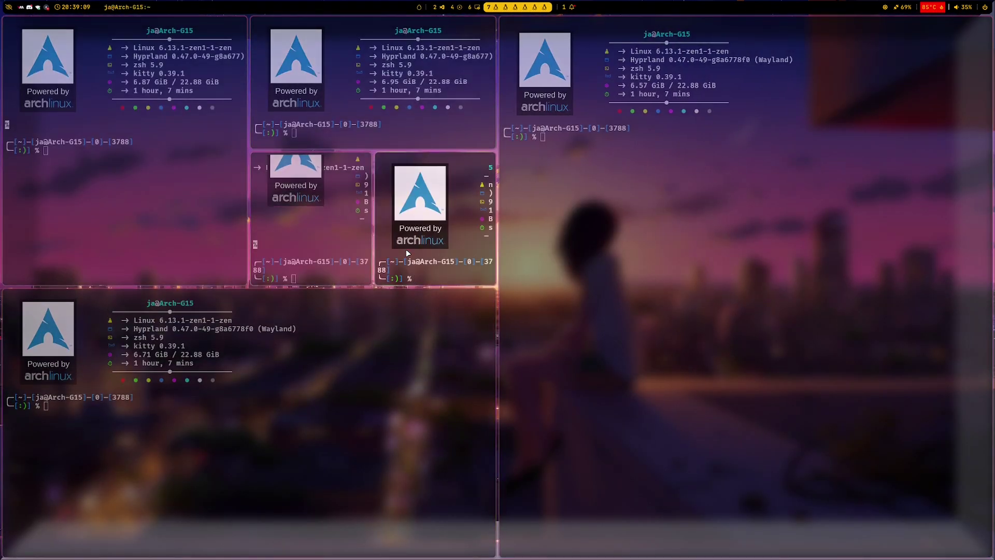
drag(407, 253, 702, 384)
drag(373, 363, 671, 398)
key(super+q)
key(super+q)
key(super+q)
key(super+q)
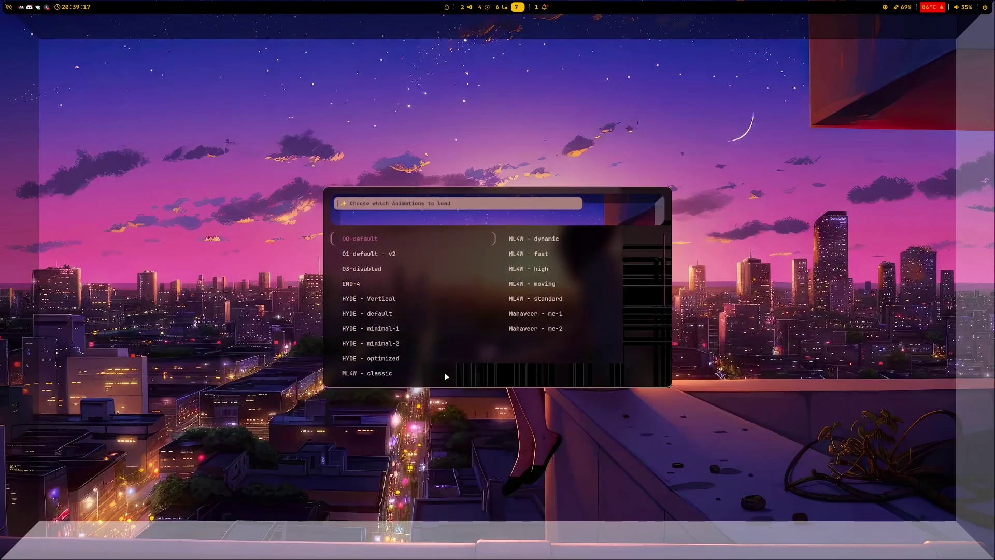
Switch to the 03-disabled preset and compare by opening, moving and closing terminals
key(Down)
key(Down)
key(Return)
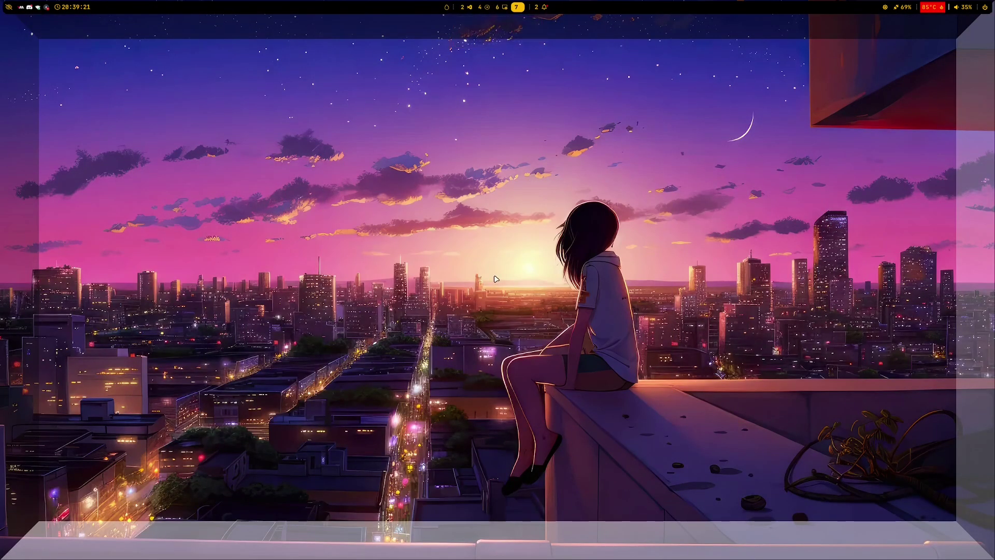
key(super+Return)
key(super+Return)
key(super+Return)
key(super+Return)
key(super+Return)
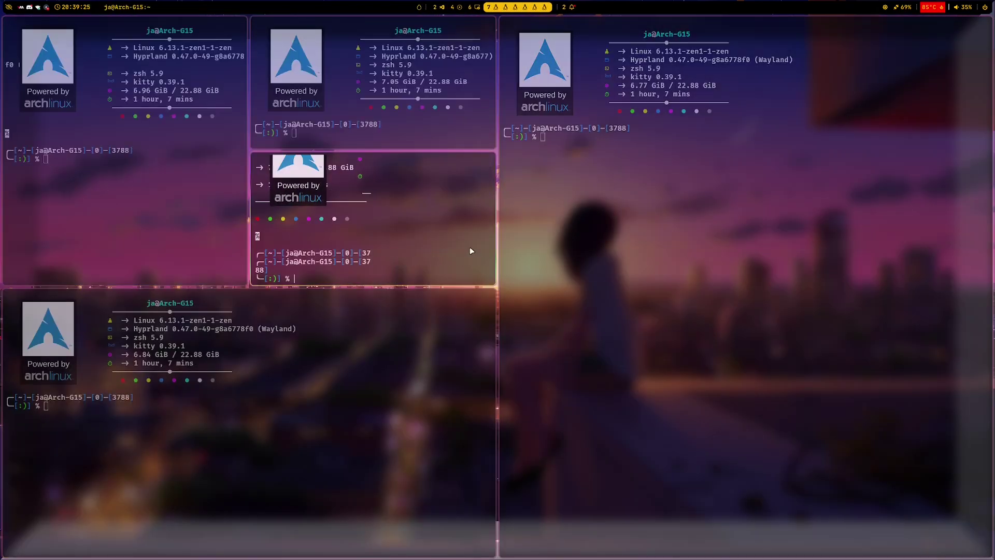
key(super+q)
key(super+q)
key(super+shift+Right)
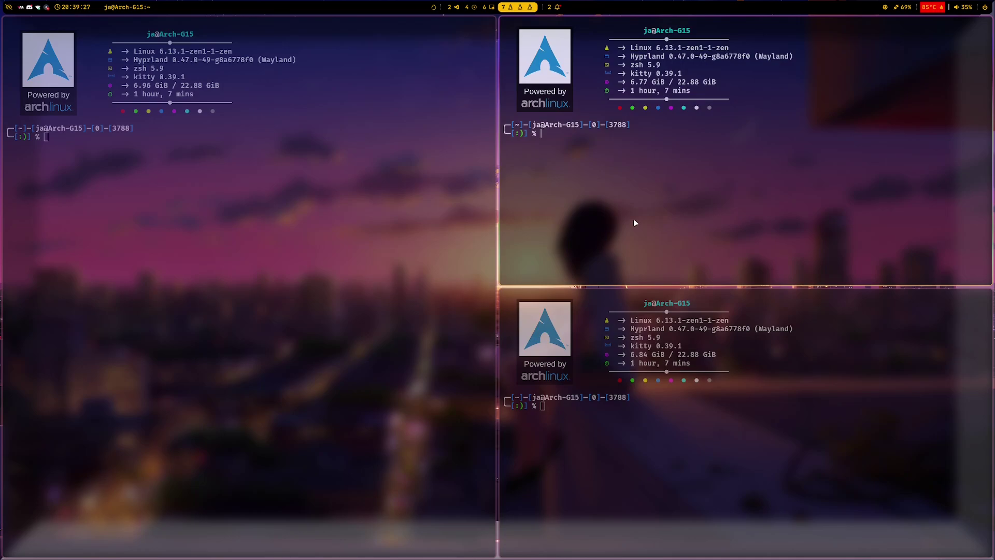
key(super+shift+Left)
key(super+q)
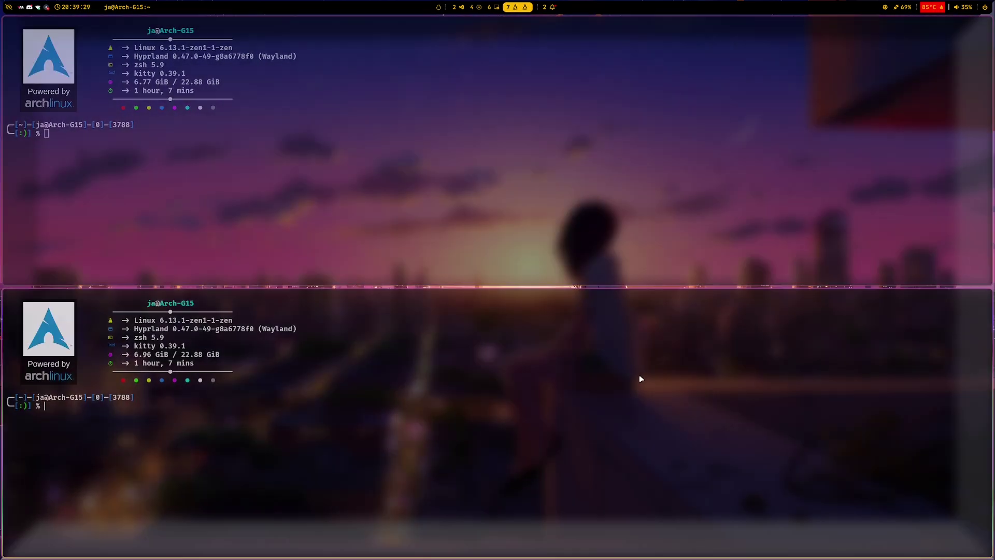
key(super+q)
key(super+q)
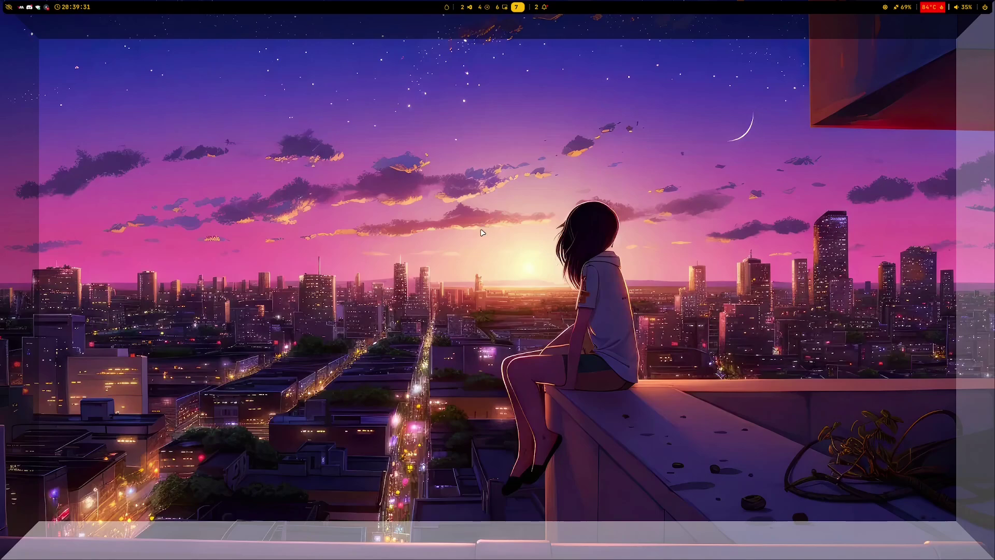
Load the END-4 animation preset and open several kitty terminals to preview it
key(super+shift+a)
key(Down)
key(Down)
key(Return)
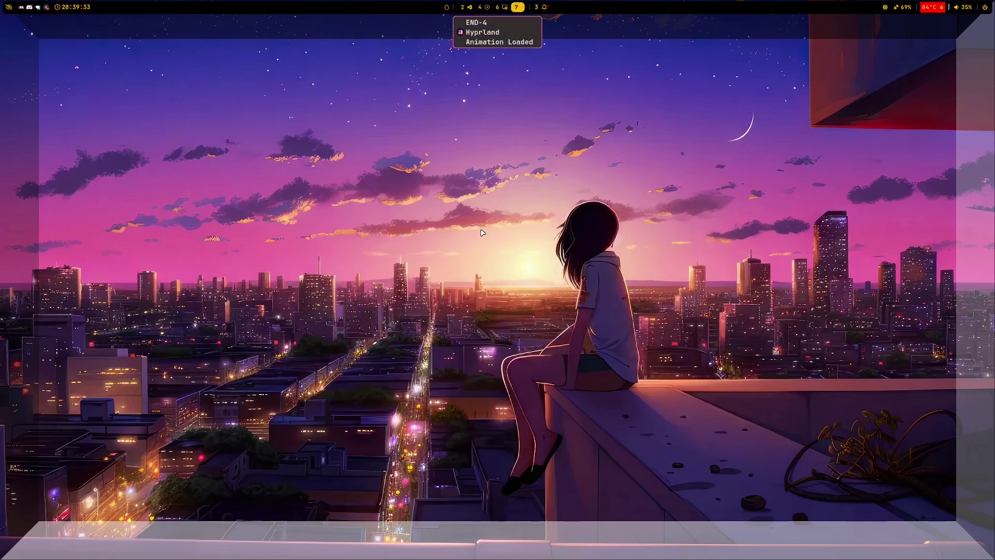
key(super+Return)
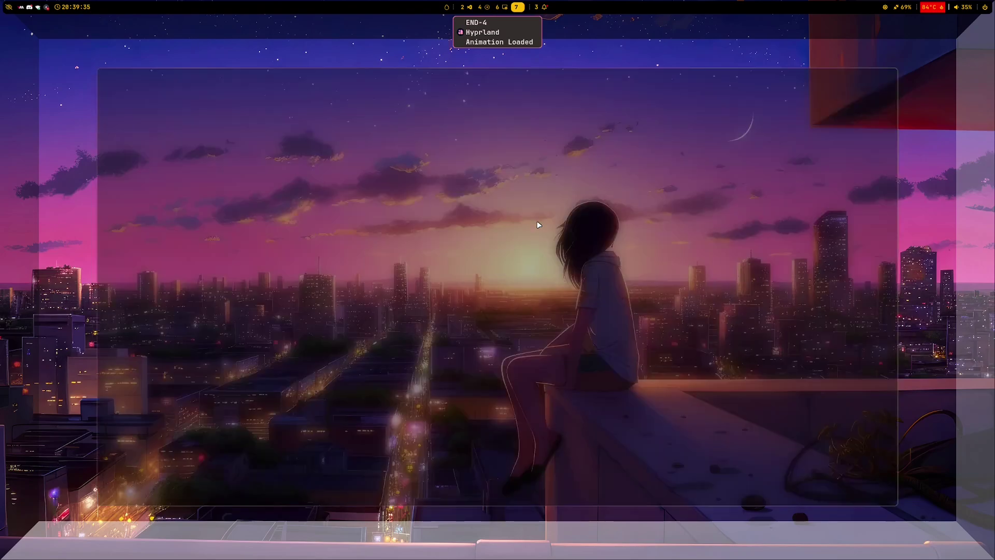
key(super+Return)
key(super+Return)
key(super+Return)
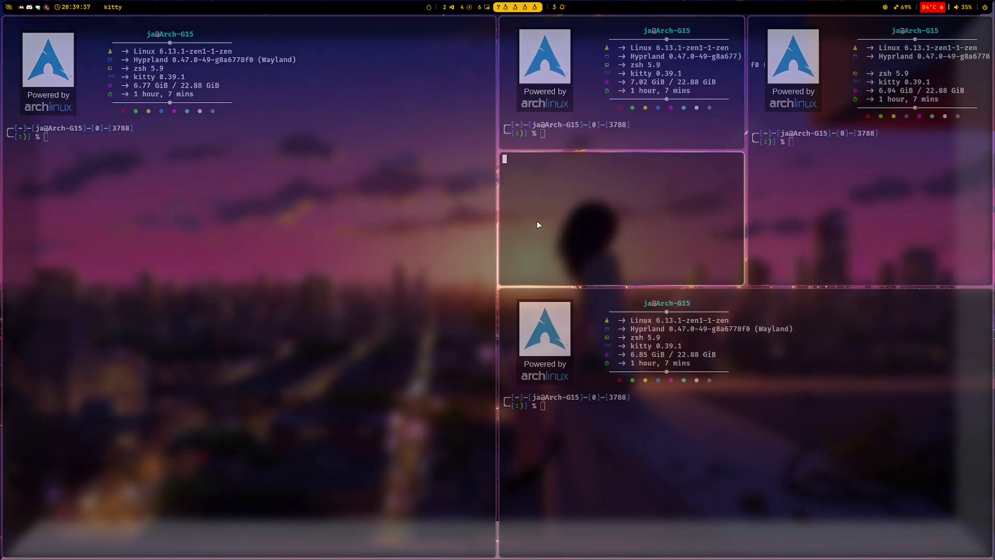
key(super+Return)
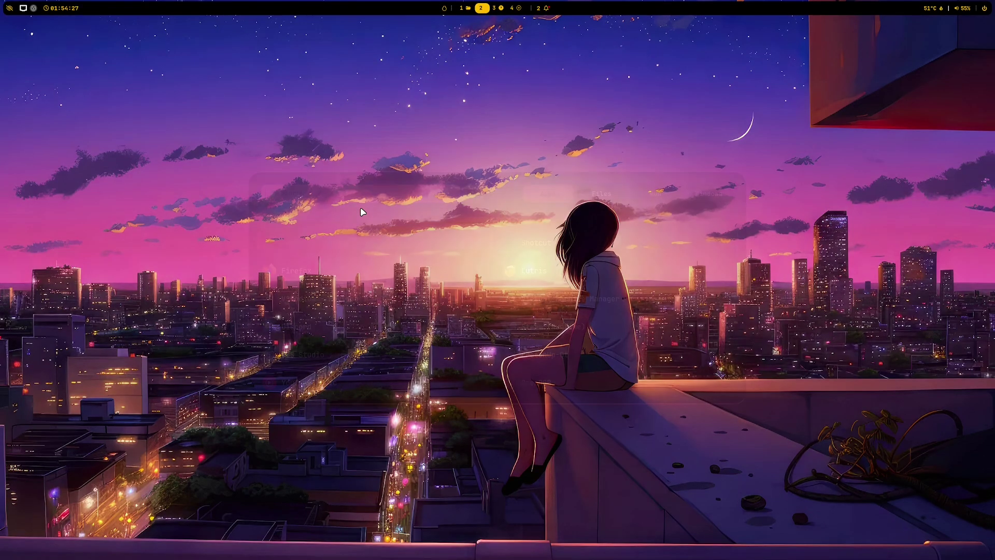
In the Rofi Theme Selector, filter for 'ja' and accept the Ja-Config-v2.2.10 theme
key(super+d)
text(rof)
key(Return)
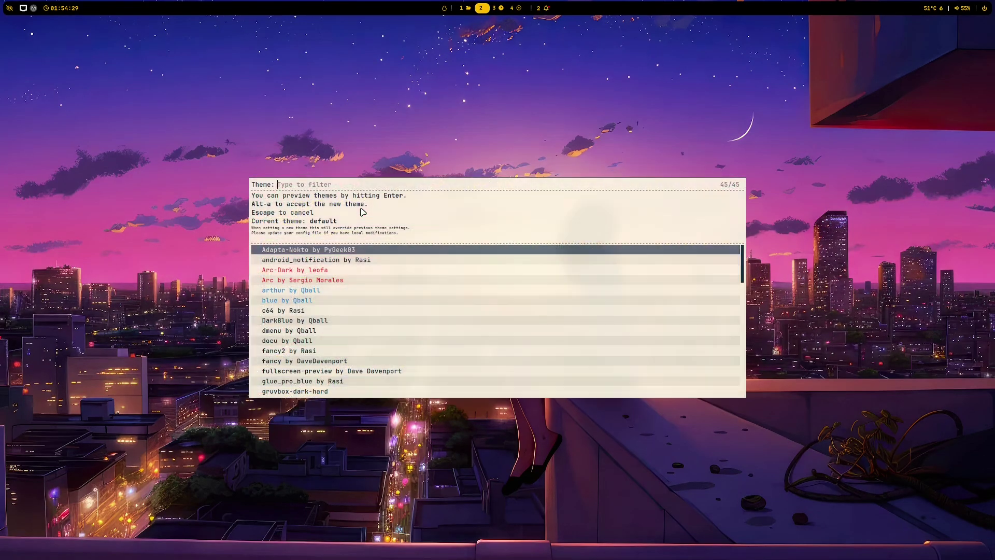
text(ja)
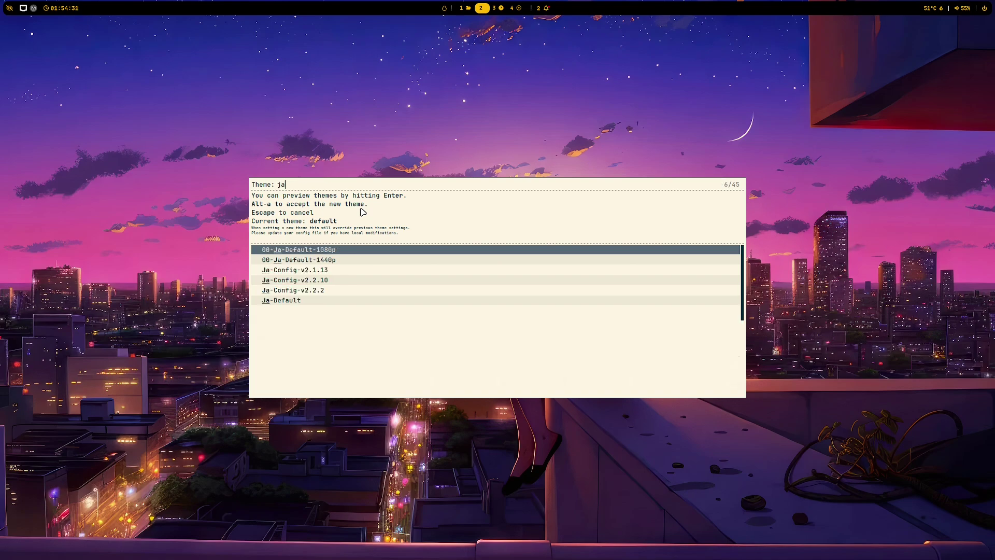
key(Down)
key(Down)
key(Down)
key(Return)
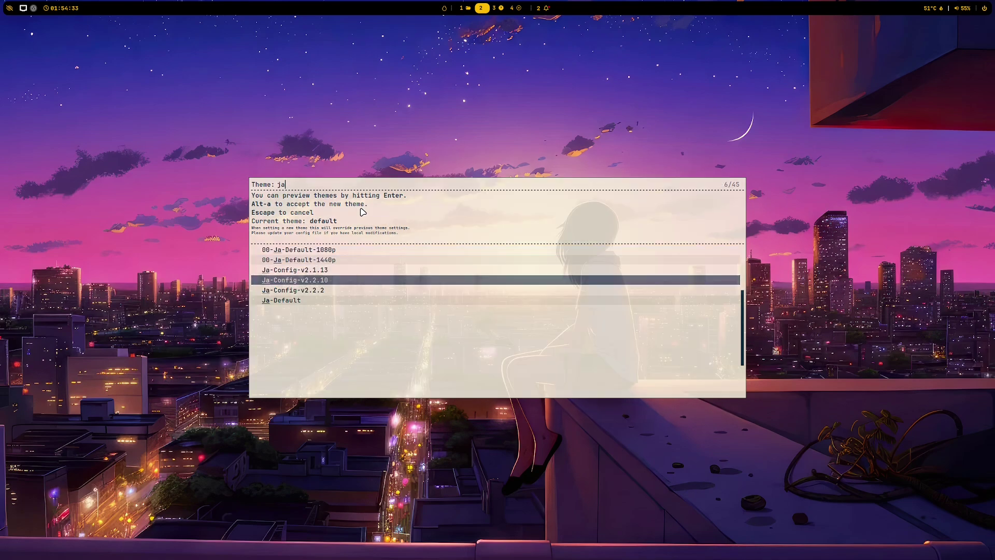
key(alt+a)
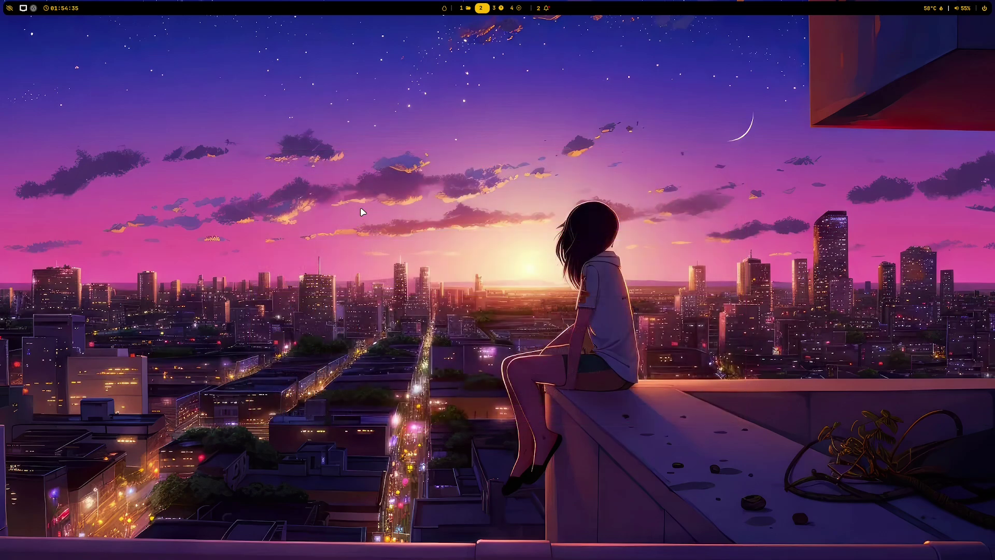
Browse the restyled app launcher's list down to OBS Studio, then close it
key(super+d)
key(Right)
key(Down)
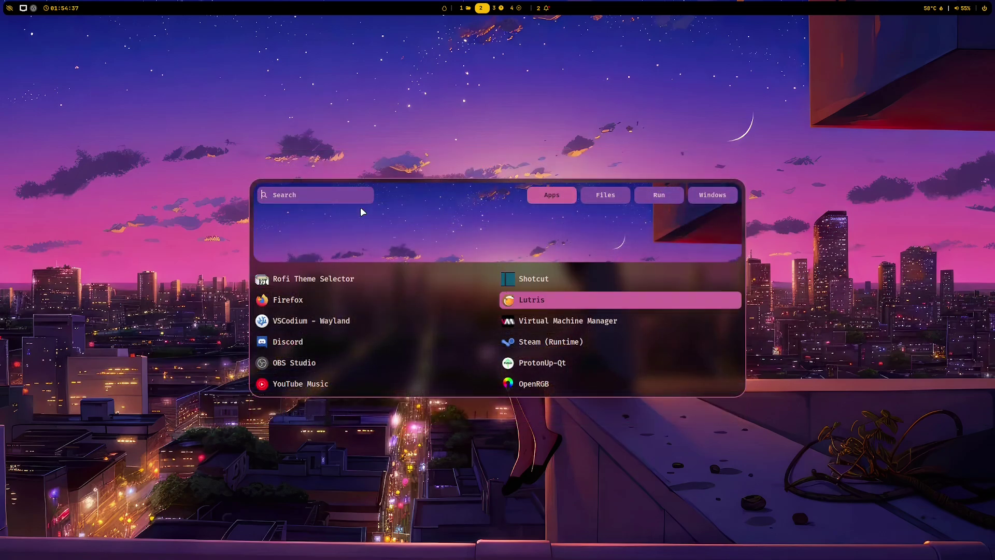
key(Down)
key(Left)
key(Up)
key(Down)
key(Down)
key(Down)
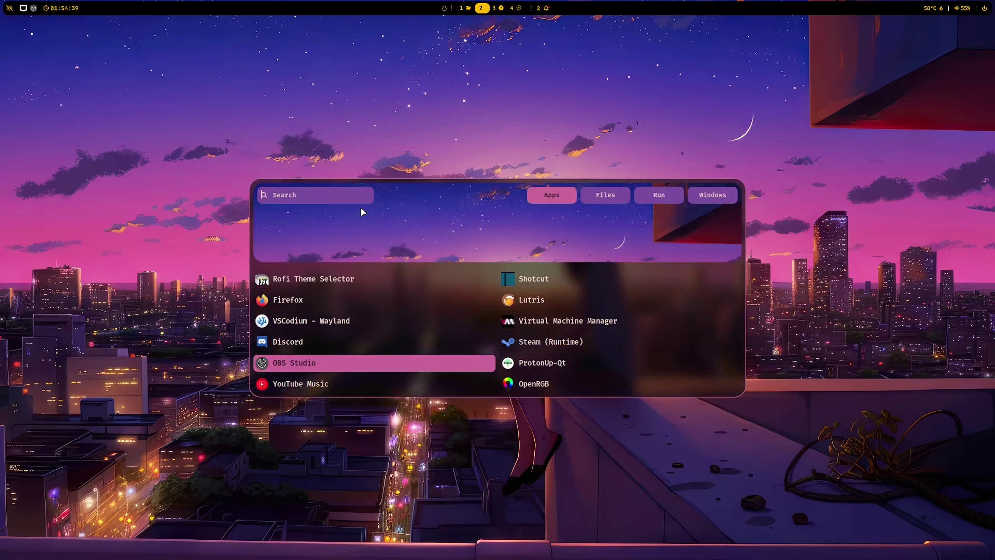
key(Escape)
Check the header layout chooser and the emoji picker in the new theme, dismissing each
key(alt+w)
key(Escape)
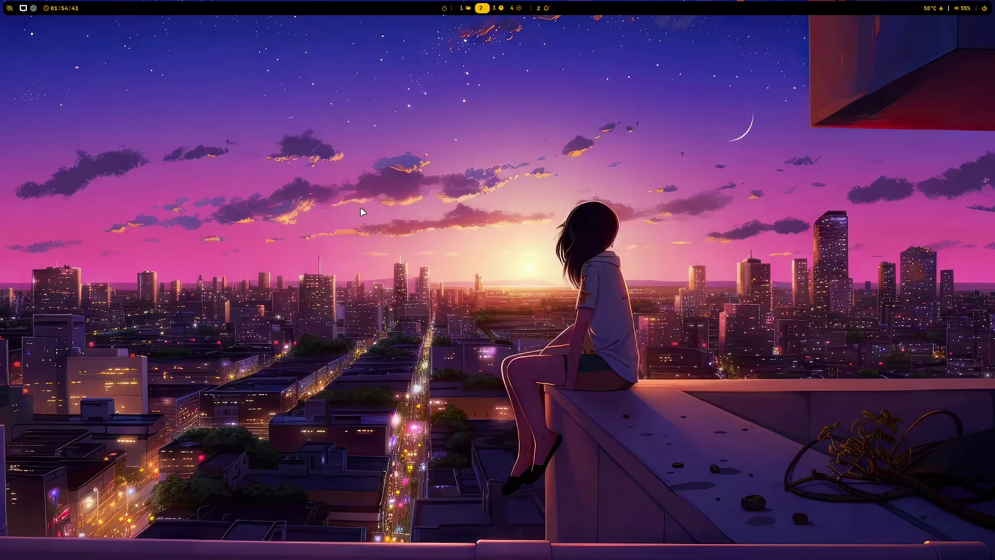
key(super+alt+e)
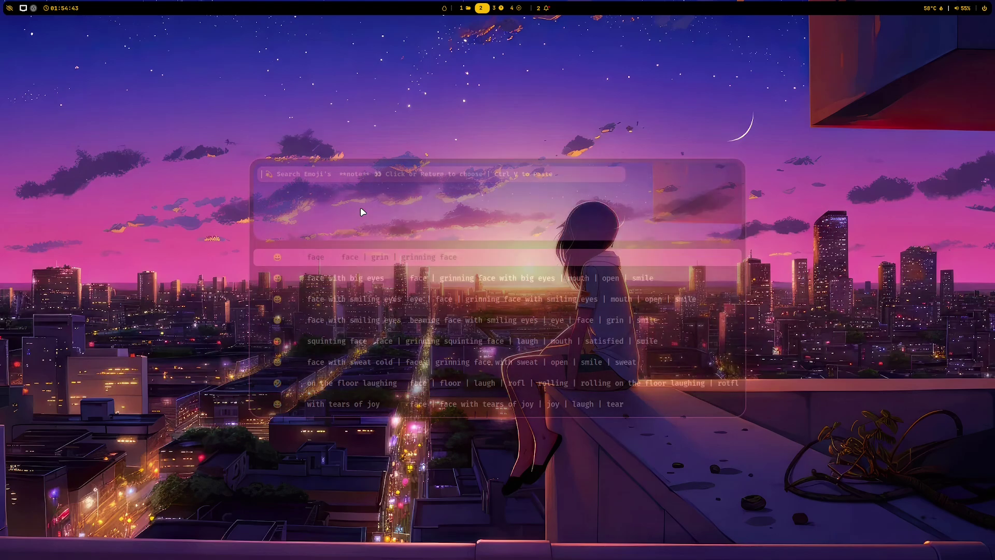
key(Escape)
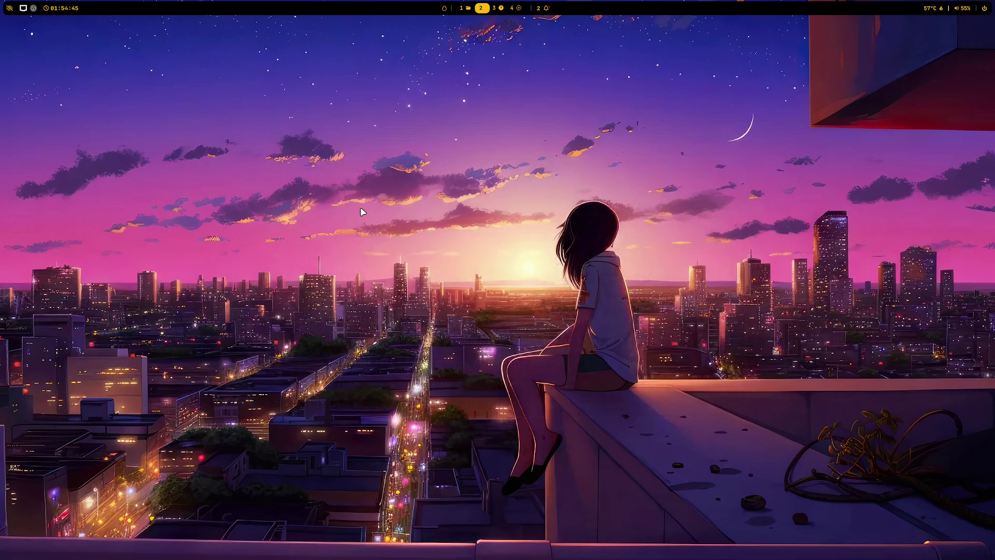
Apply the fullscreen-preview Rofi theme through the Rofi Theme Selector
key(super+d)
text(r)
key(Return)
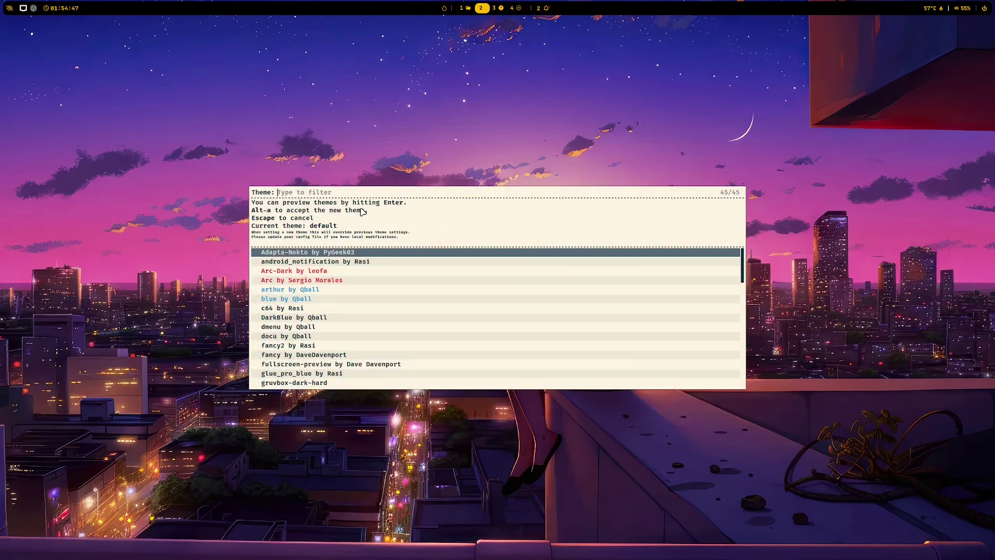
key(Down)
key(Down)
key(Down)
key(Down)
key(Down)
key(Down)
key(Down)
key(Down)
key(Down)
key(Down)
key(Down)
key(Down)
key(Down)
key(Return)
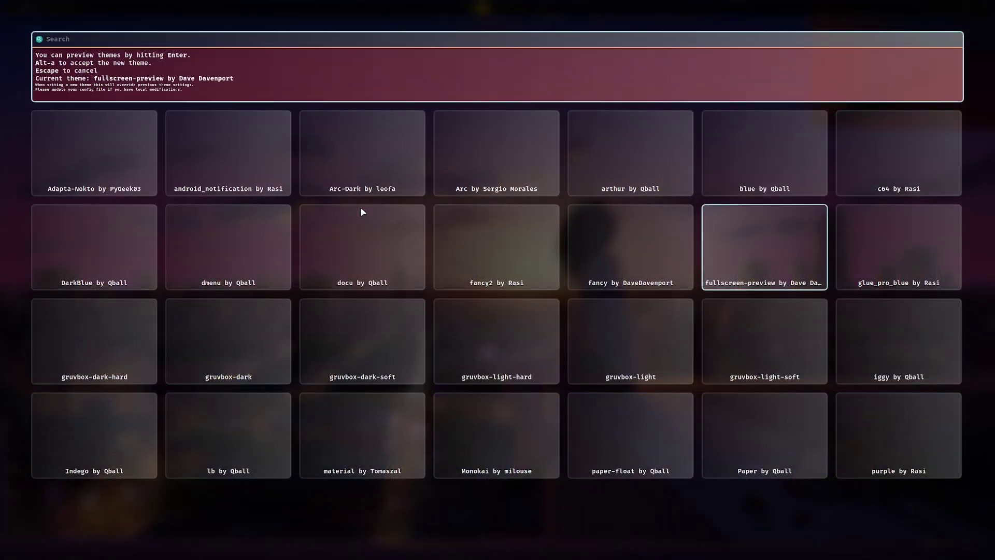
key(alt+a)
Browse the app launcher's grid layout, then reopen and close the theme selector
key(super+d)
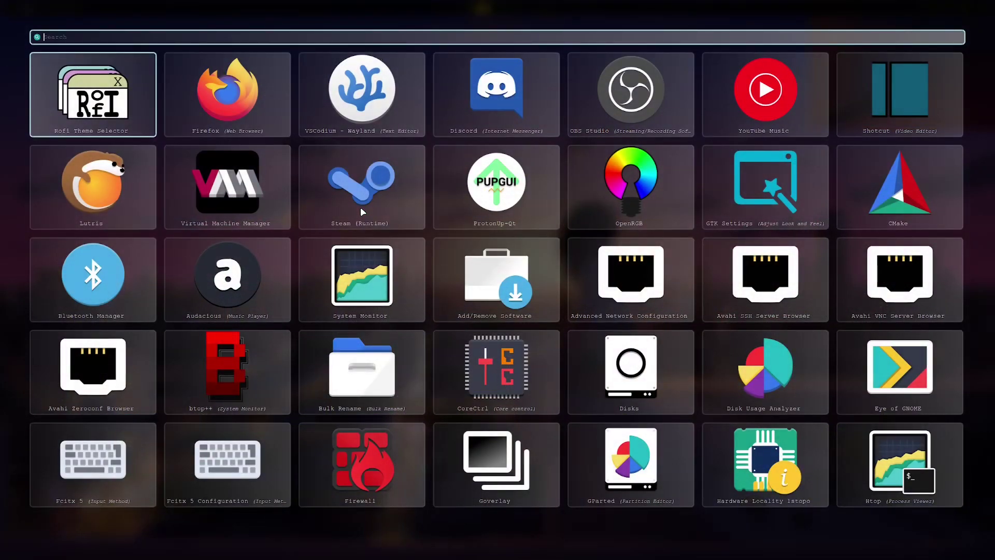
key(Right)
key(Right)
key(Right)
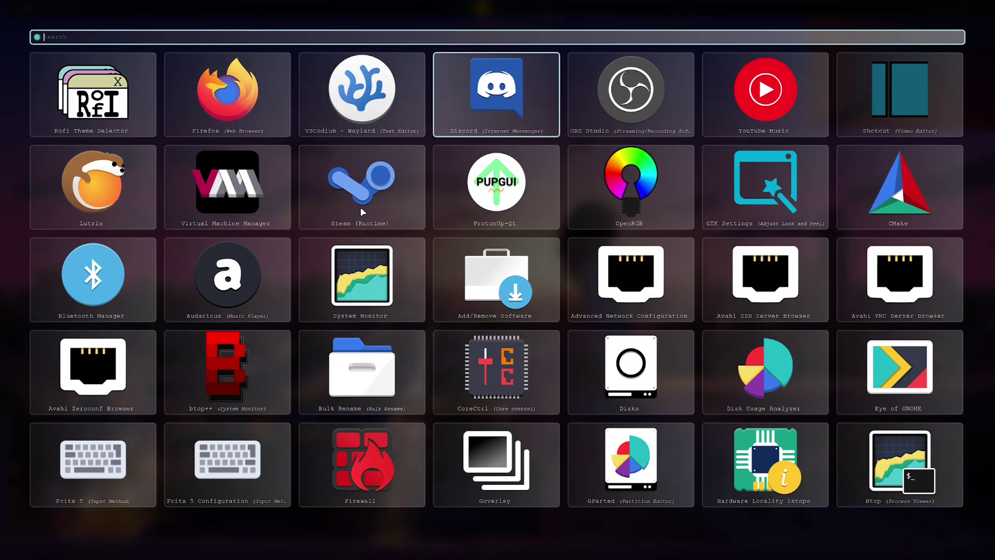
key(Left)
key(Left)
key(Left)
key(Return)
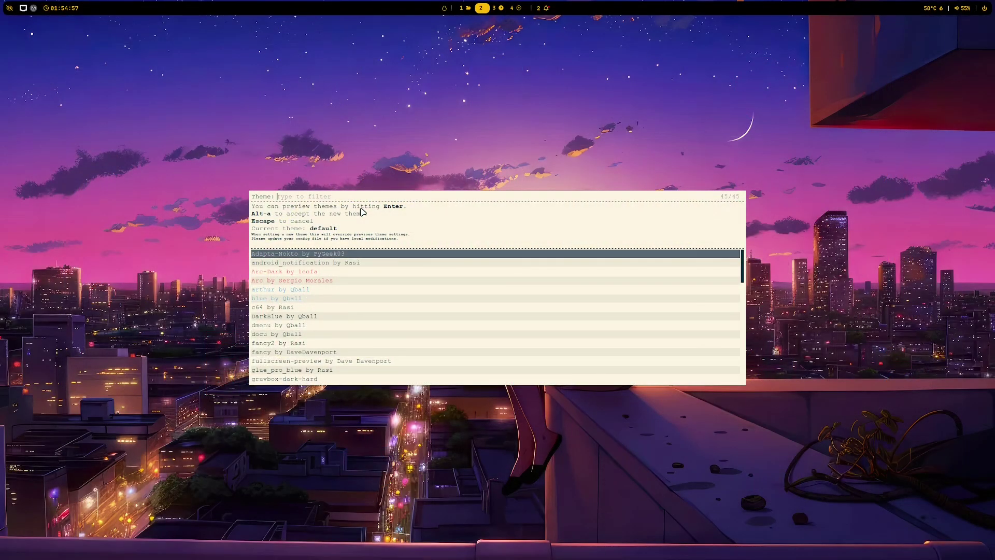
key(Escape)
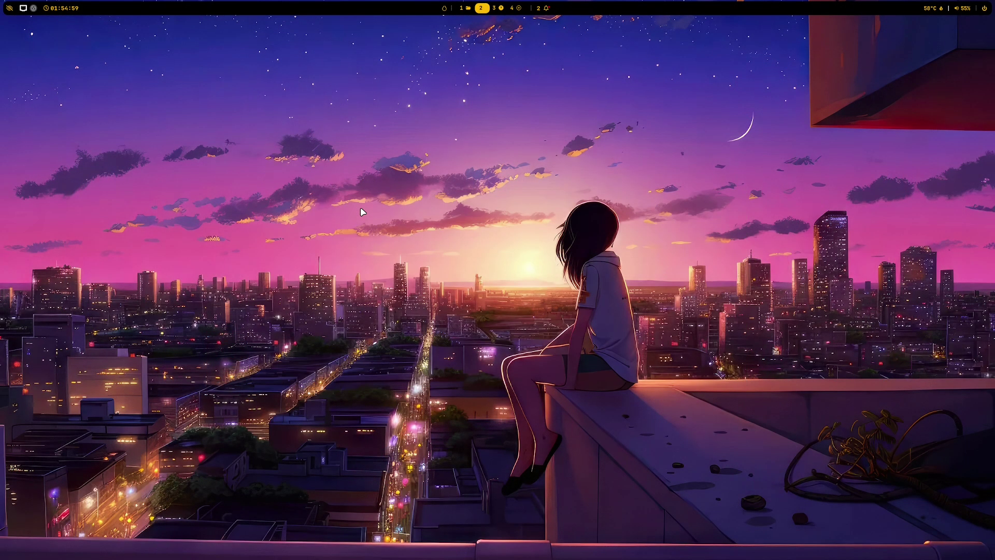
Apply the [TOP & Left] NorthWest Waybar layout
key(super+alt+b)
key(Right)
key(Down)
key(Down)
key(Down)
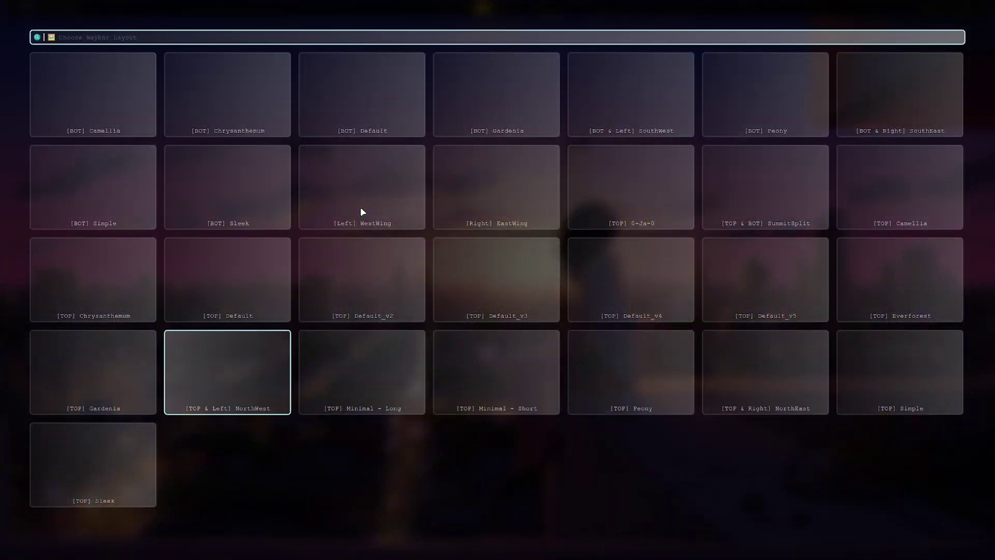
key(Return)
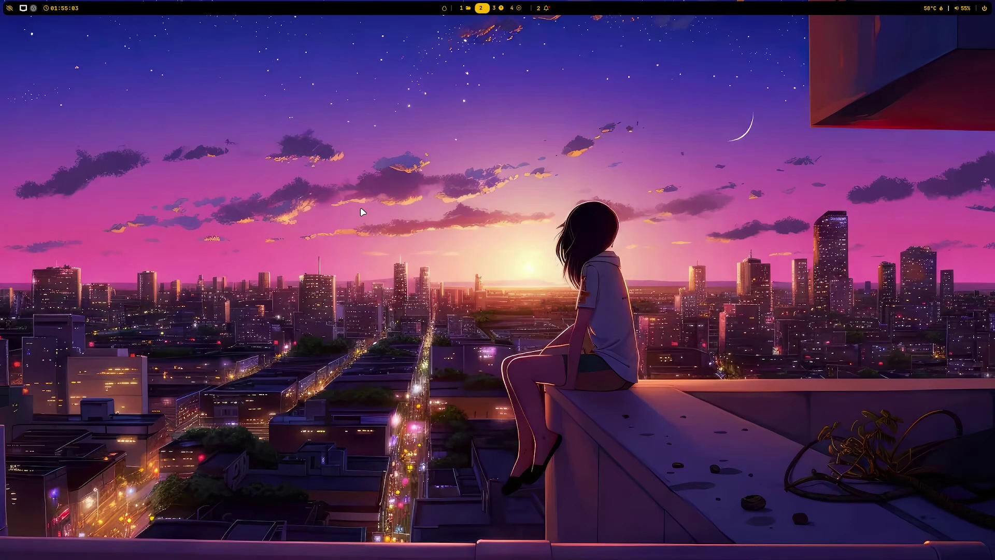
Preview and keep the gruvbox-dark-hard Rofi theme
key(super+d)
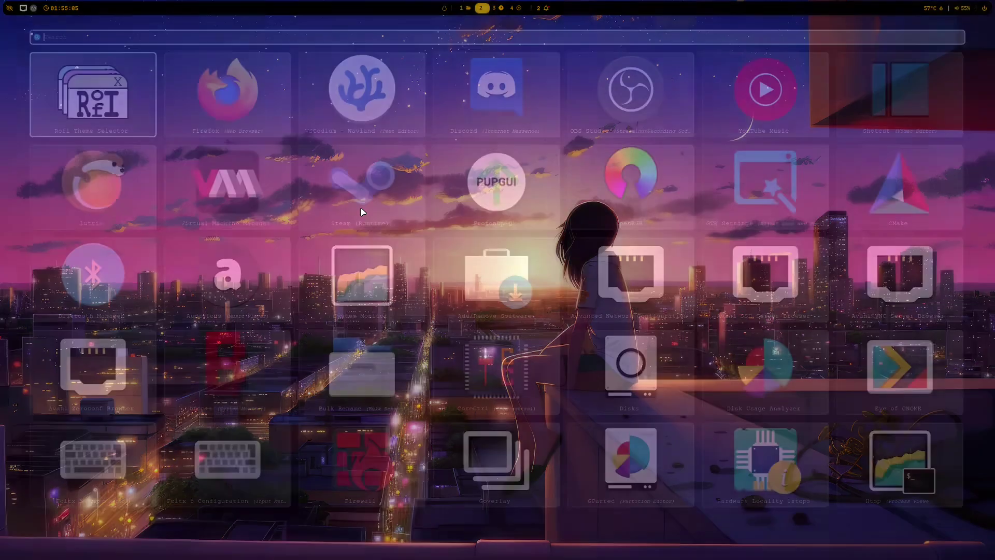
key(Return)
key(Down)
key(Down)
key(Down)
key(Down)
key(Down)
key(Down)
key(Down)
key(Down)
key(Down)
key(Down)
key(Down)
key(Down)
key(Down)
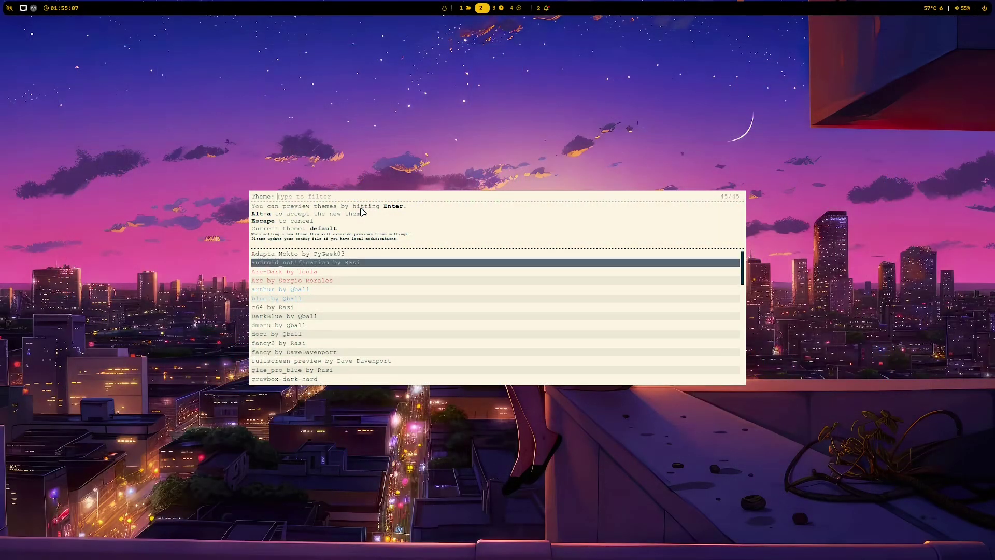
key(Down)
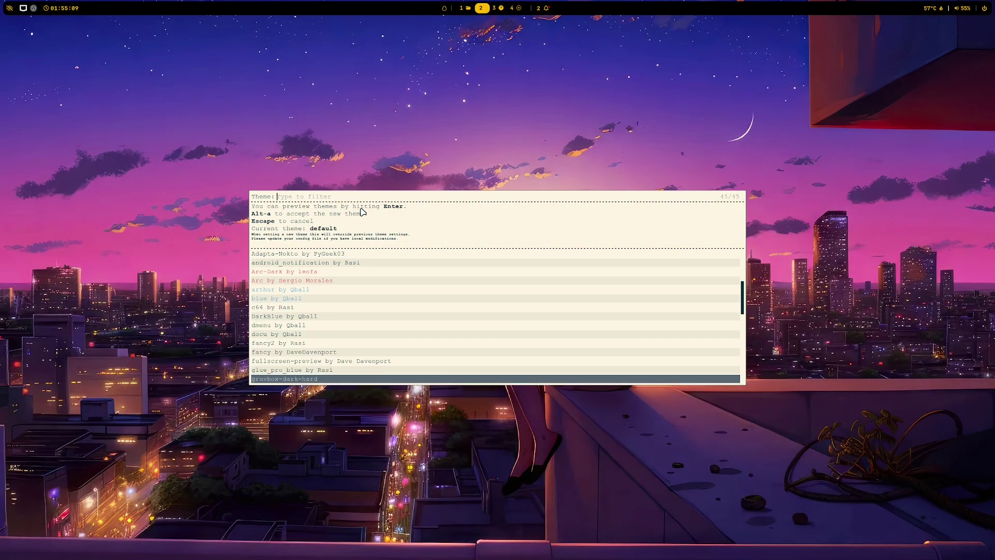
key(Return)
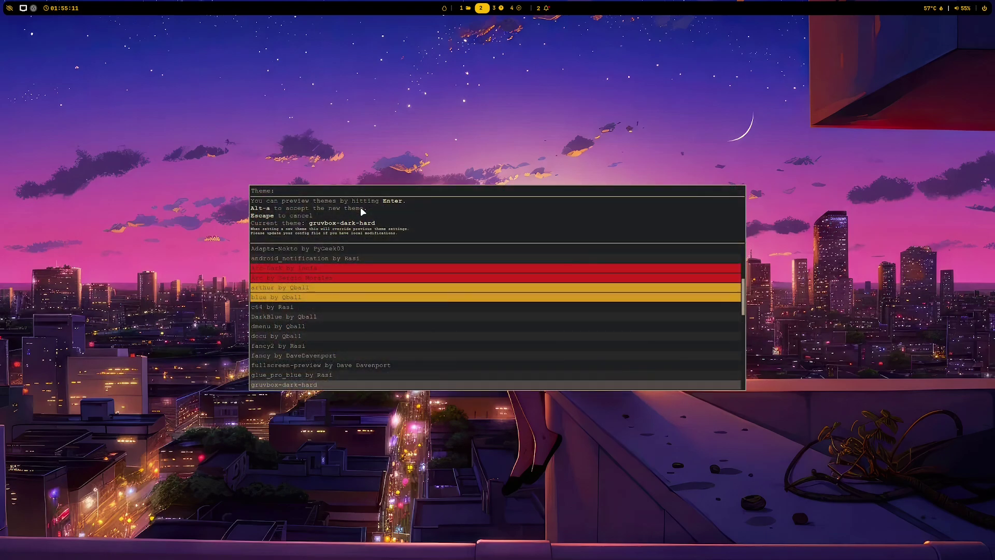
key(alt+a)
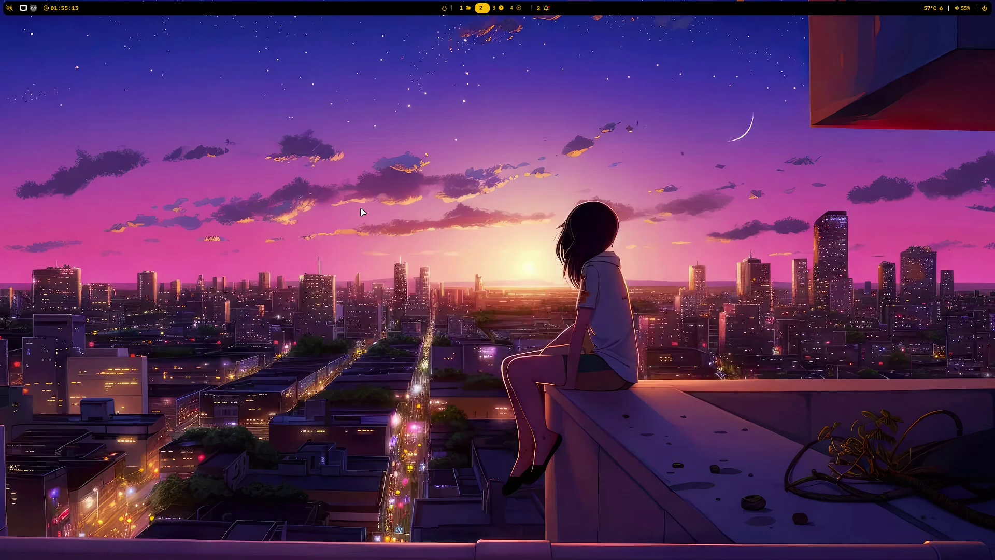
Dismiss the layout chooser without choosing, then bring up the emoji search menu
key(super+d)
text(as)
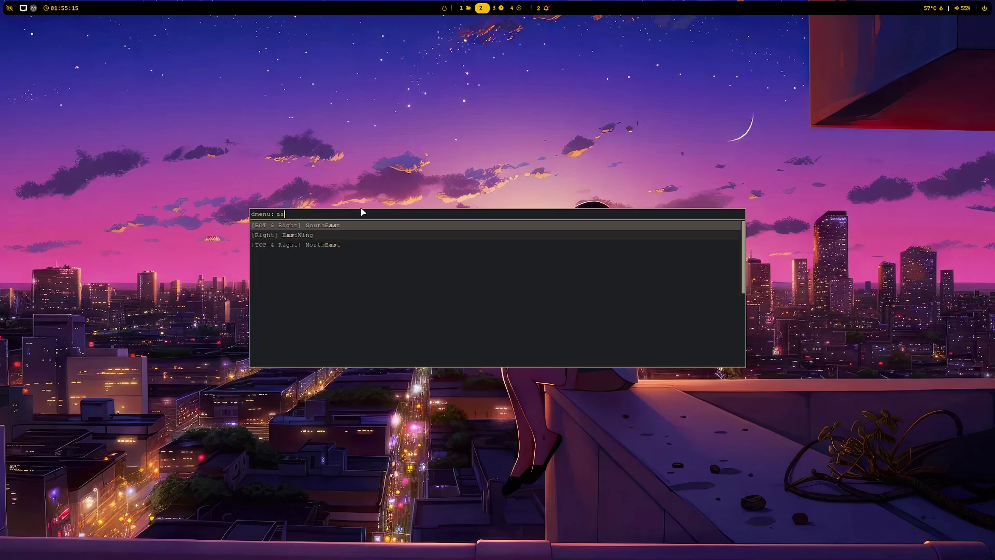
key(BackSpace)
key(BackSpace)
key(Escape)
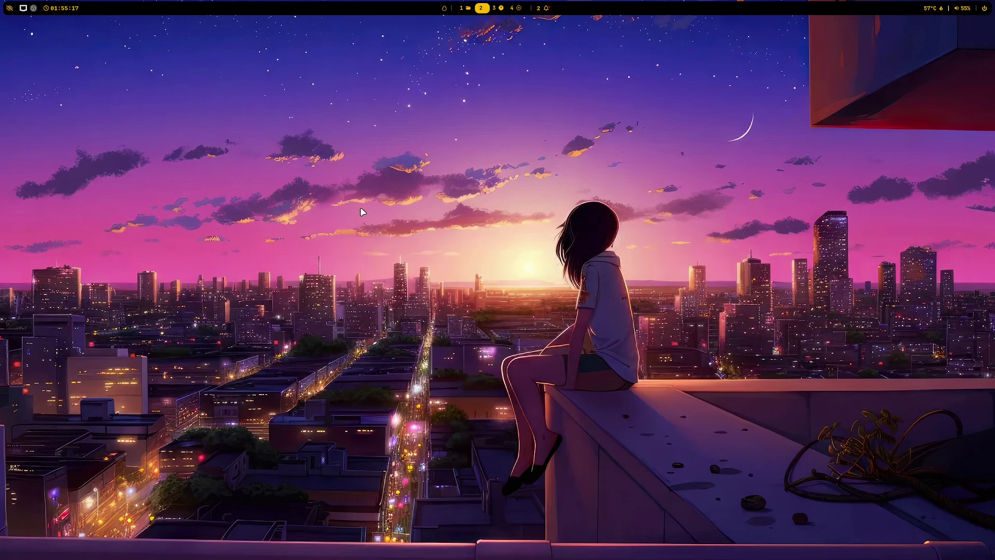
key(super+alt+e)
Close the emoji menu and open the Keybindings viewer from Waybar's HINT! button, scrolling its list
key(Escape)
key(ctrl+alt+w)
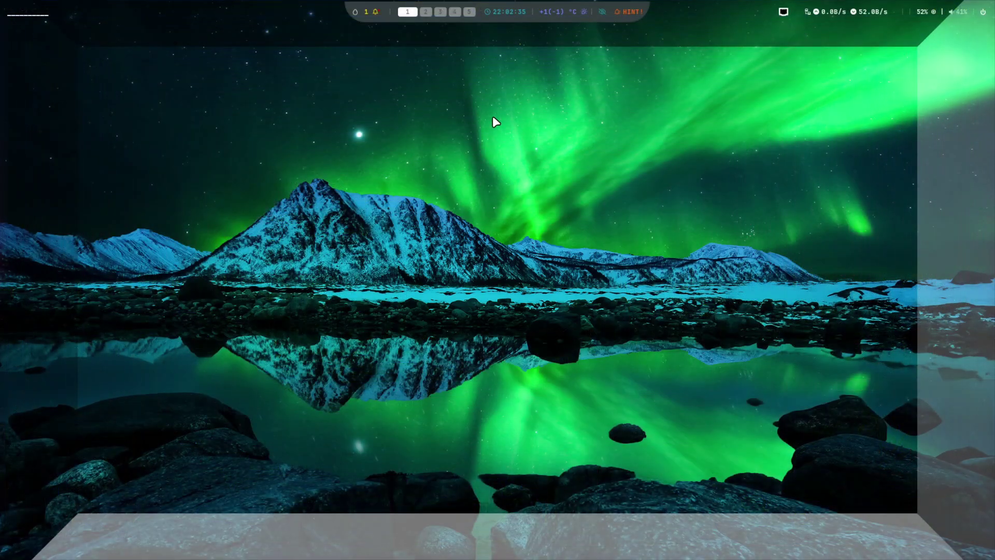
click(631, 16)
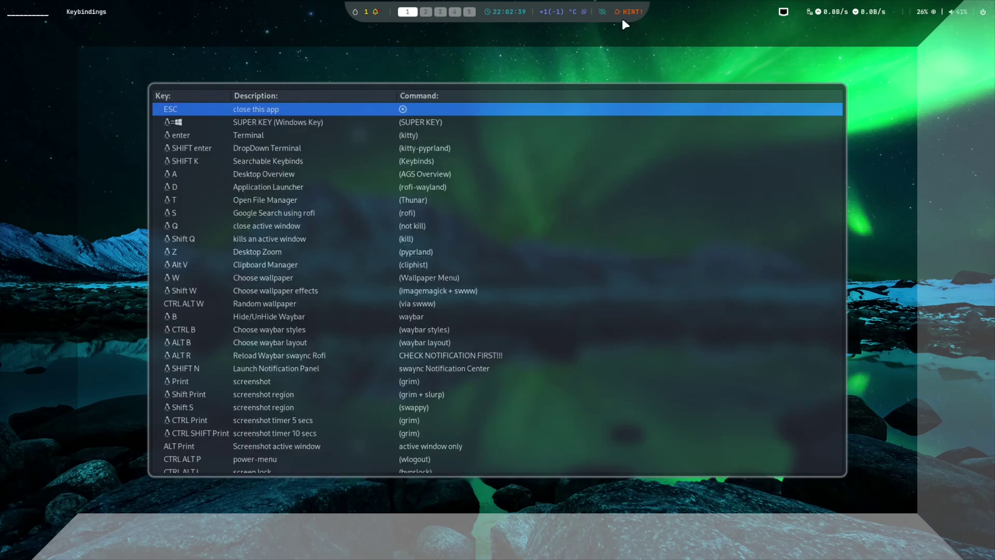
key(Down)
key(Down)
key(Down)
key(Down)
key(Down)
key(Down)
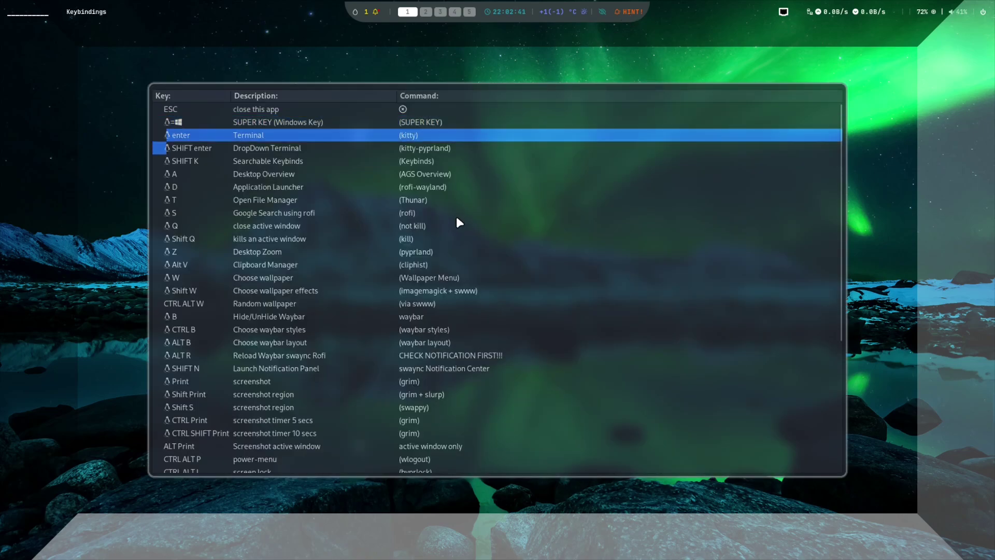